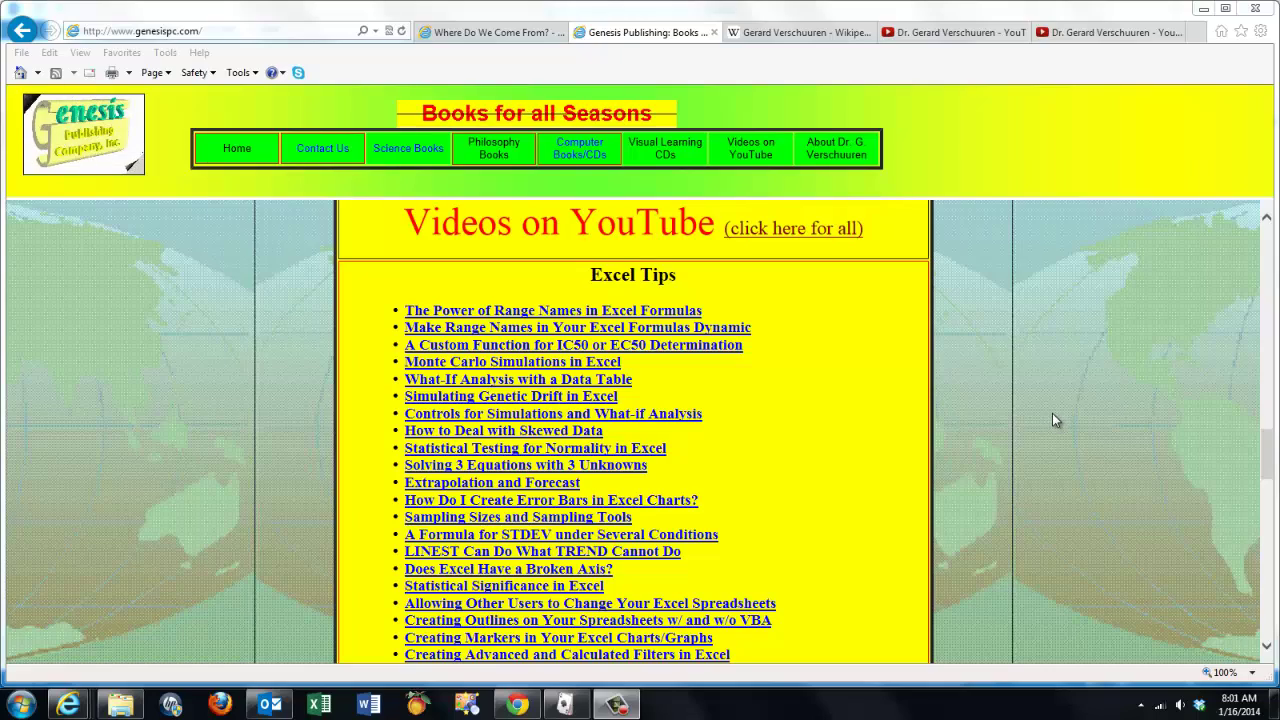
Scroll the Genesis Books tip-video list past Excel, VBA and Access Tips to VBScript Tips
scroll(976, 415, "down", 5)
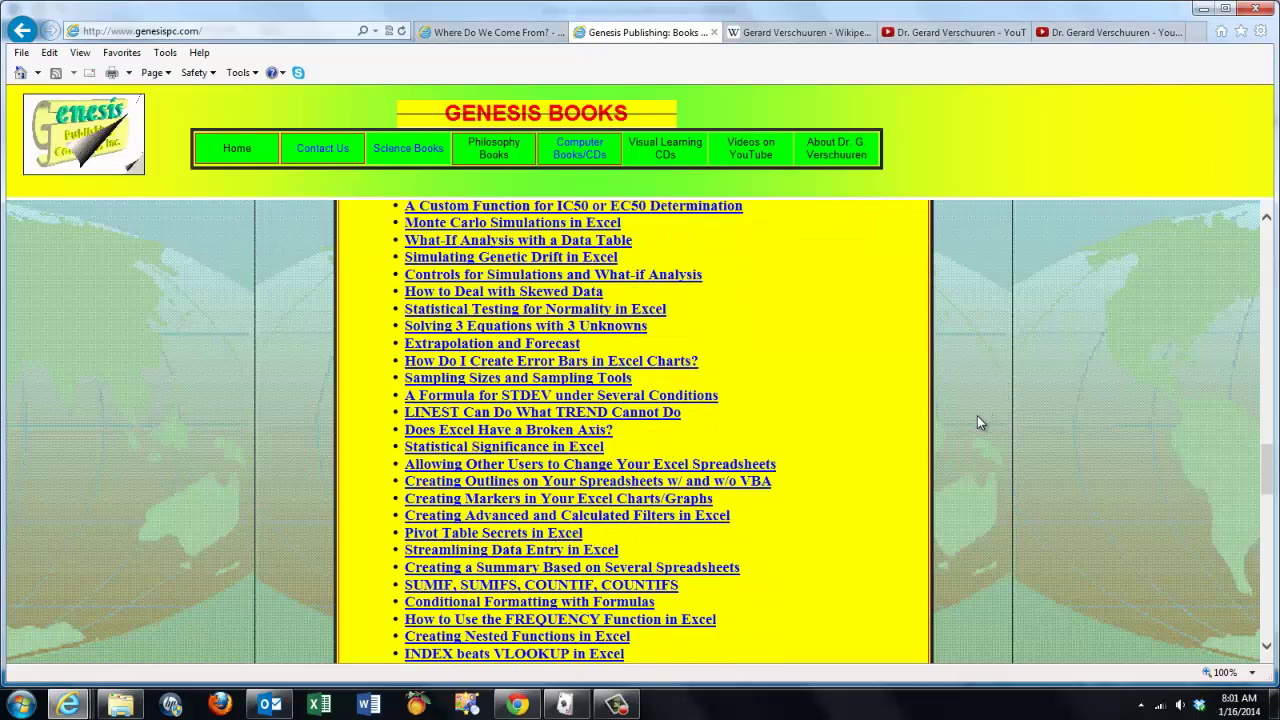
scroll(976, 421, "down", 5)
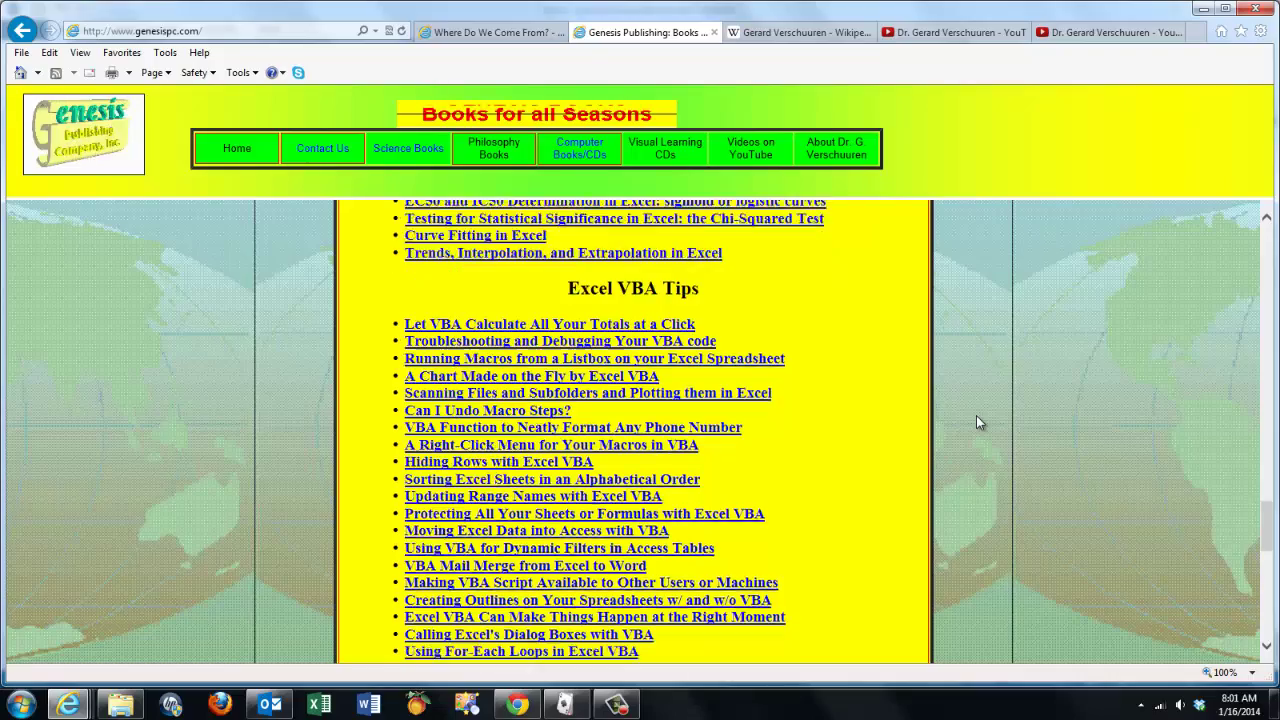
scroll(978, 421, "down", 5)
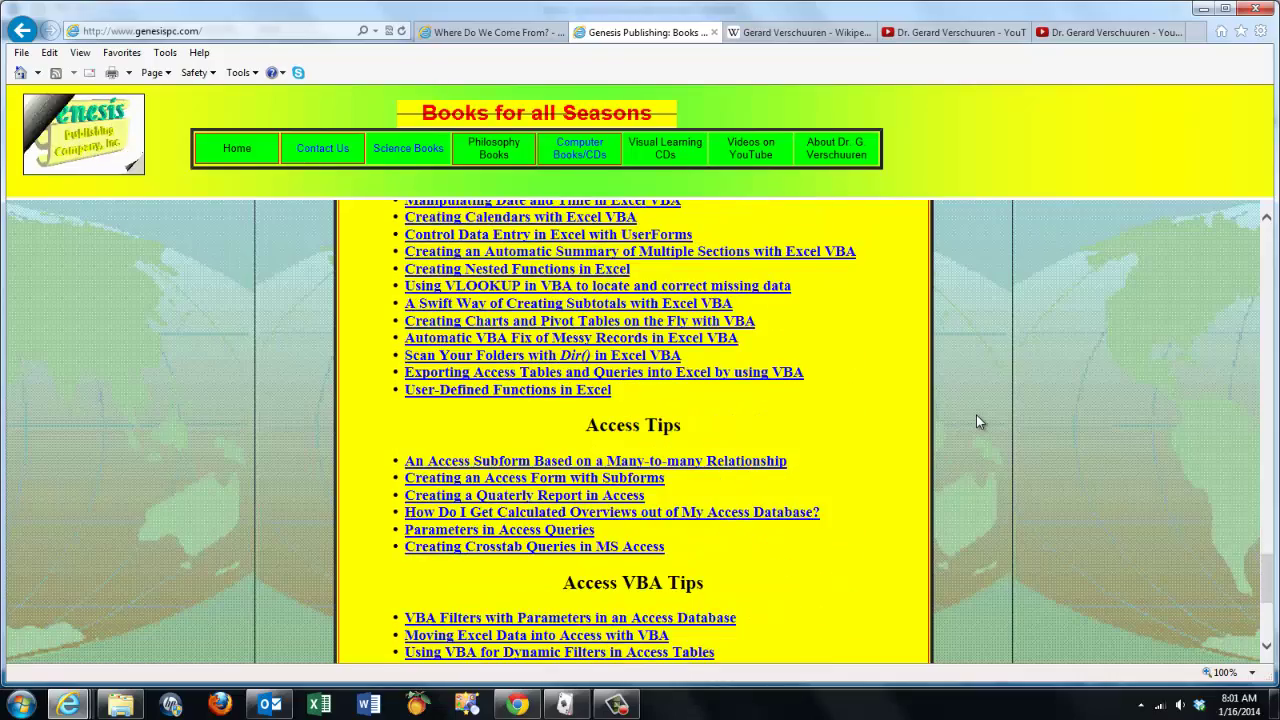
scroll(975, 413, "down", 2)
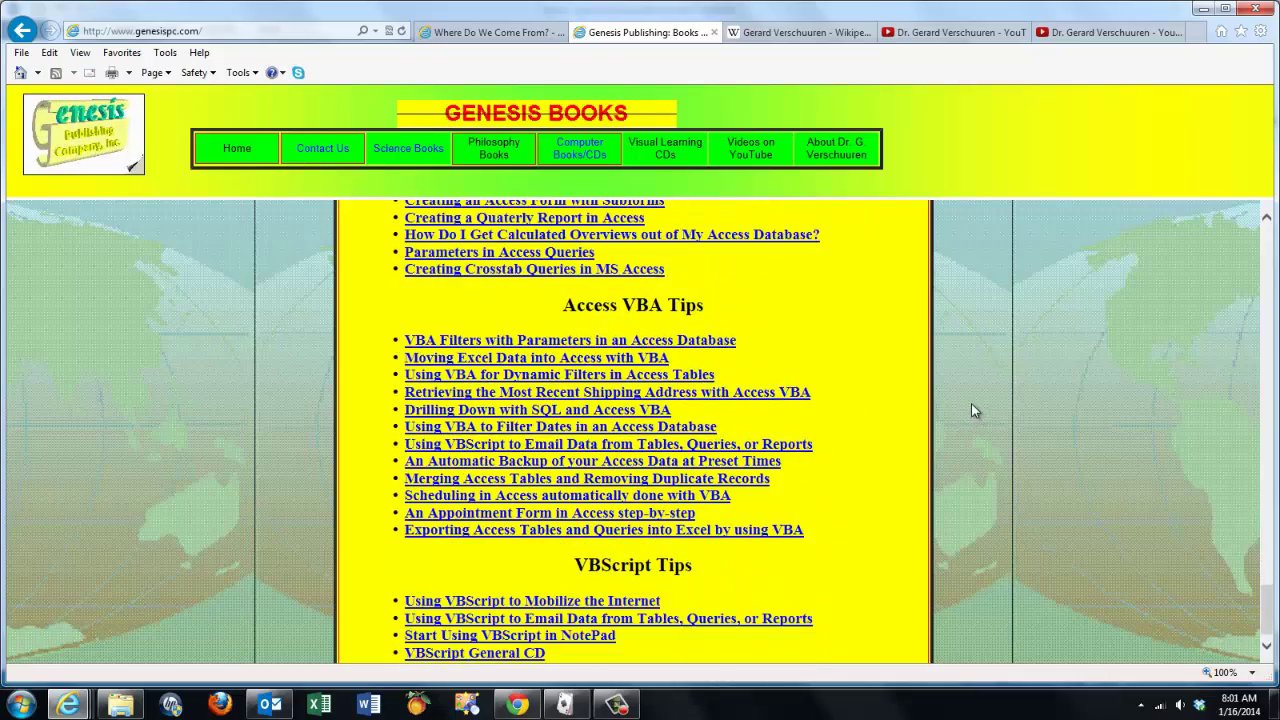
scroll(975, 410, "down", 1)
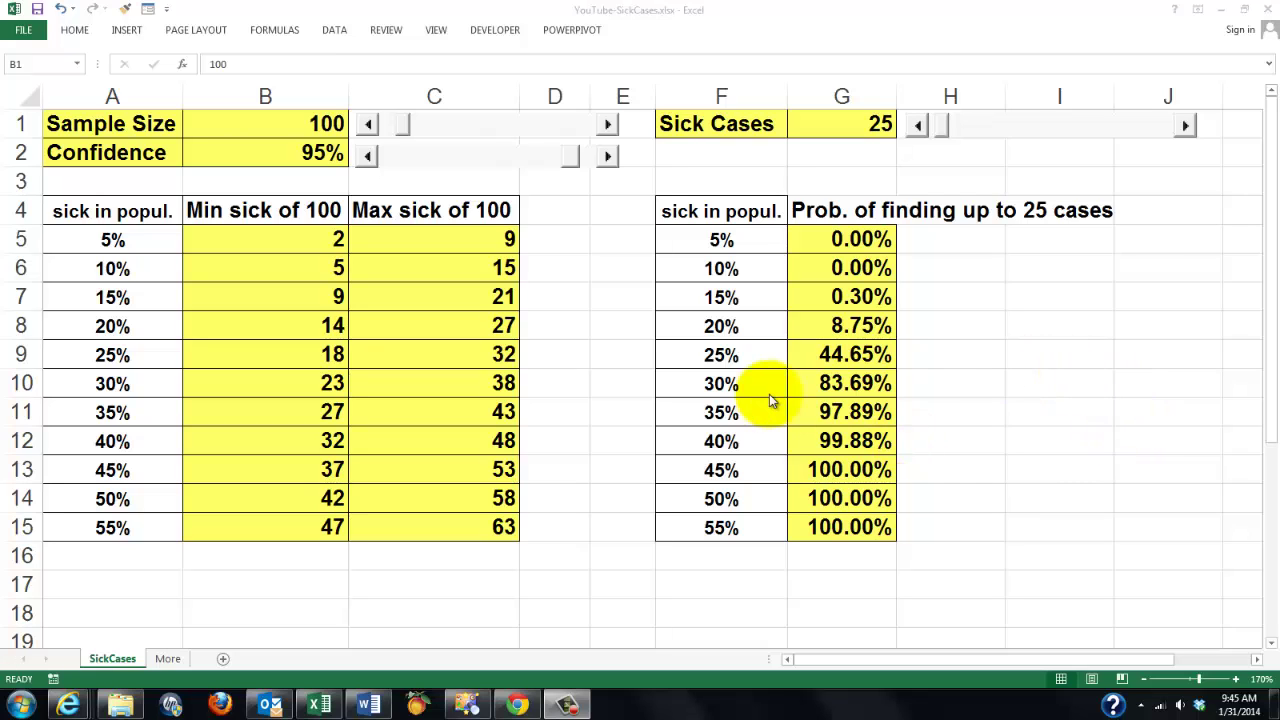
Inspect the B2 Confidence formula, the 10% and 15% min/max sick formulas, then select B5
left_click(272, 124)
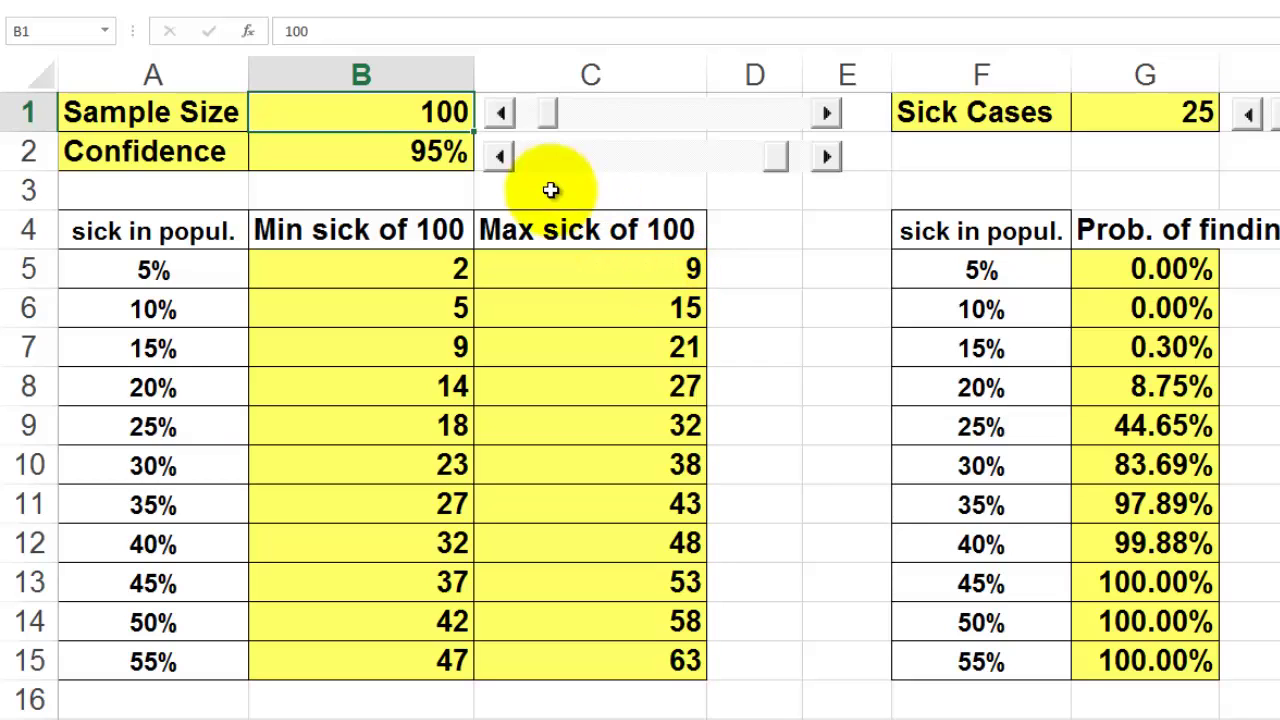
left_click(407, 153)
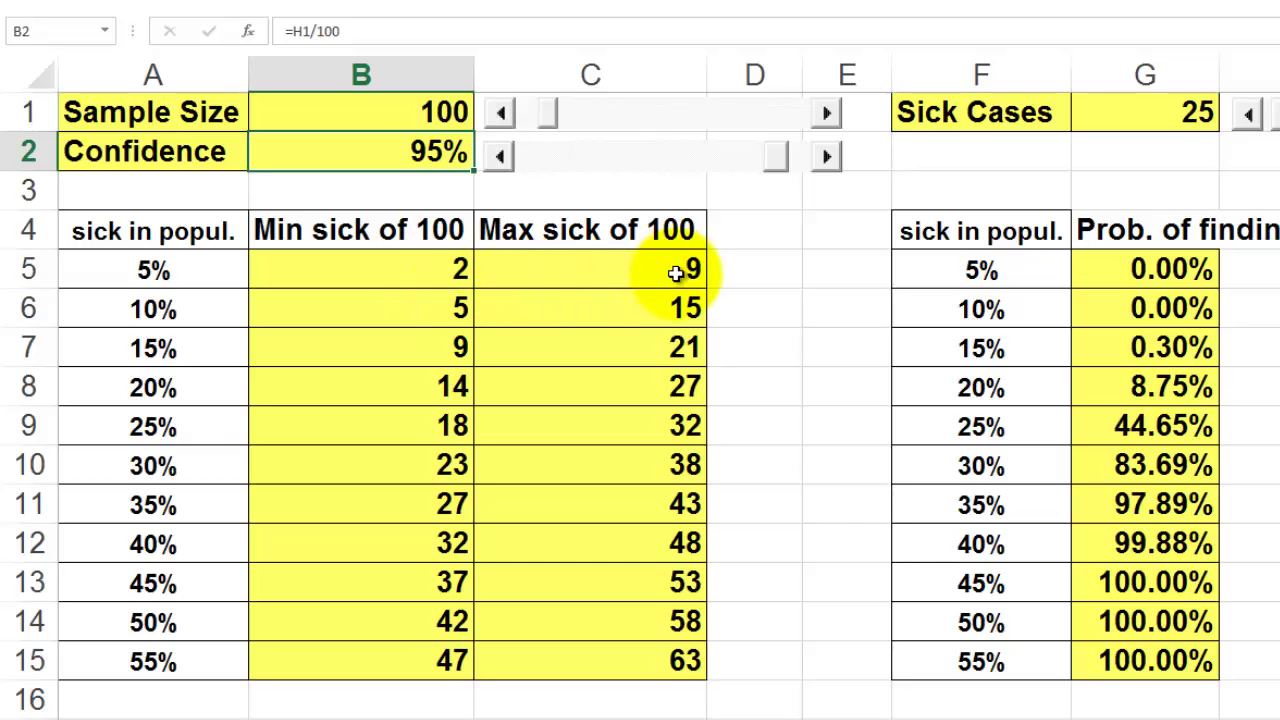
left_click(421, 316)
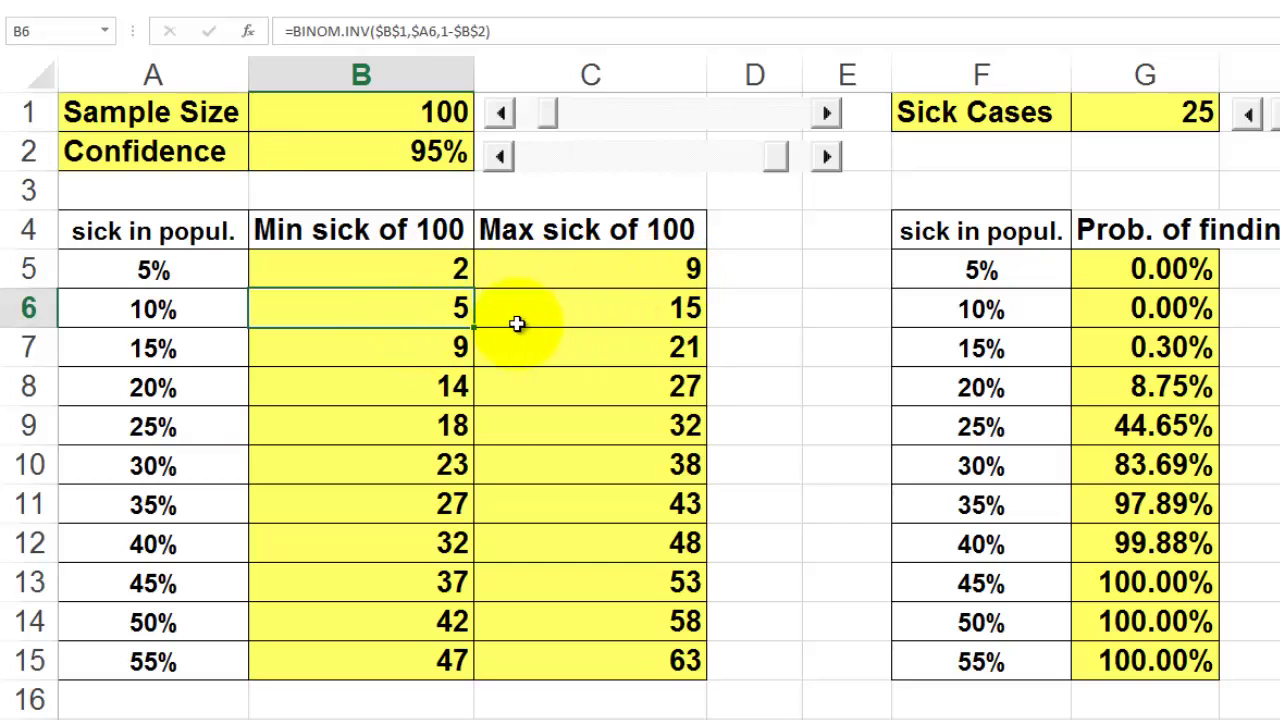
left_click(640, 315)
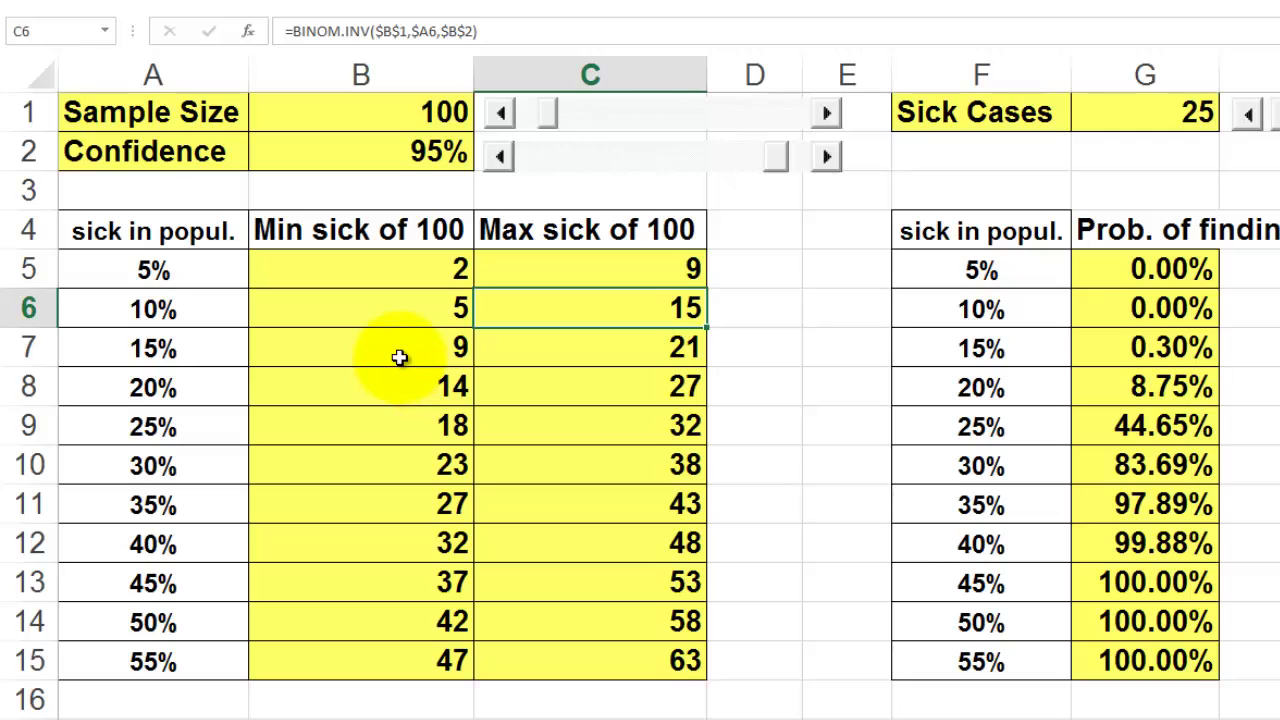
left_click(399, 357)
left_click(643, 349)
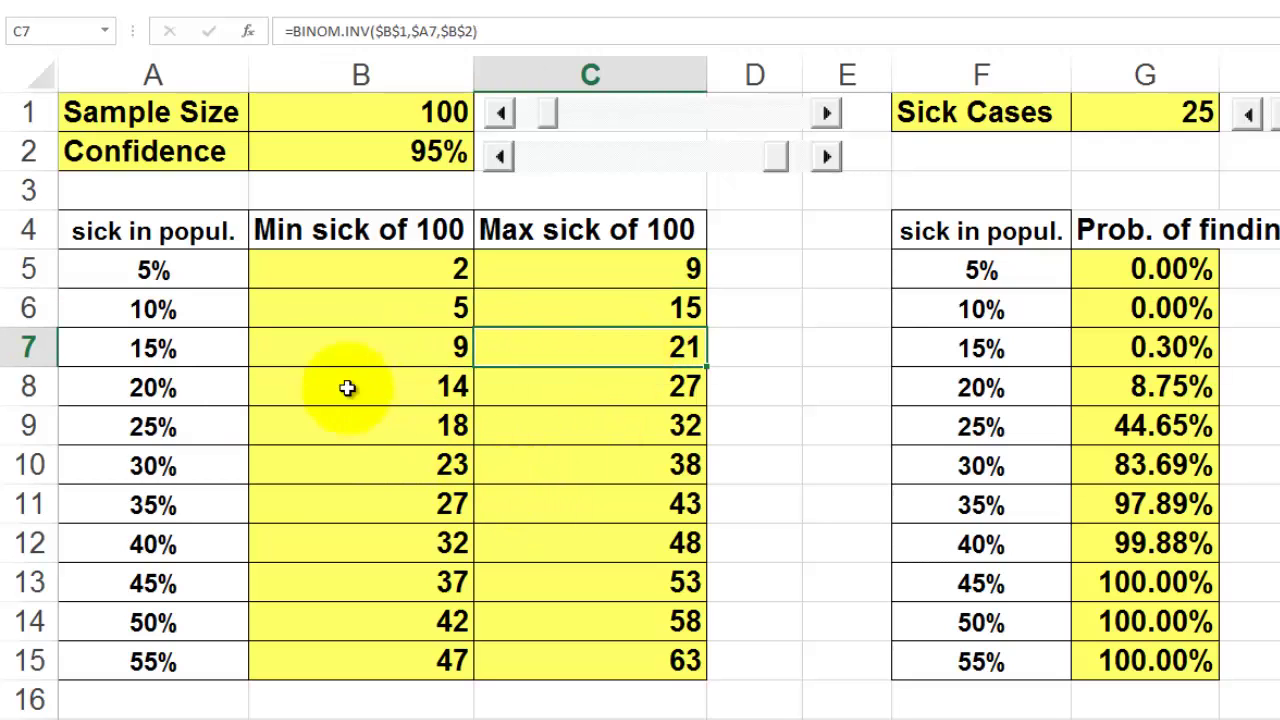
left_click(359, 268)
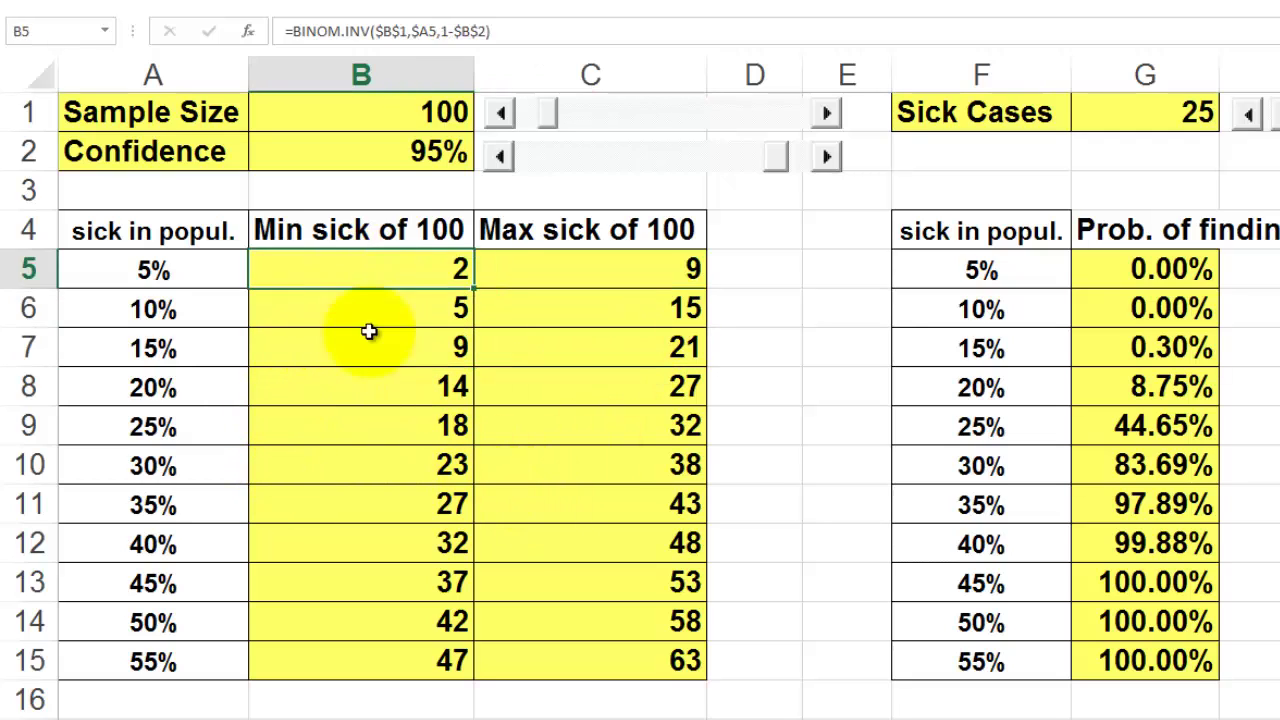
left_click(250, 35)
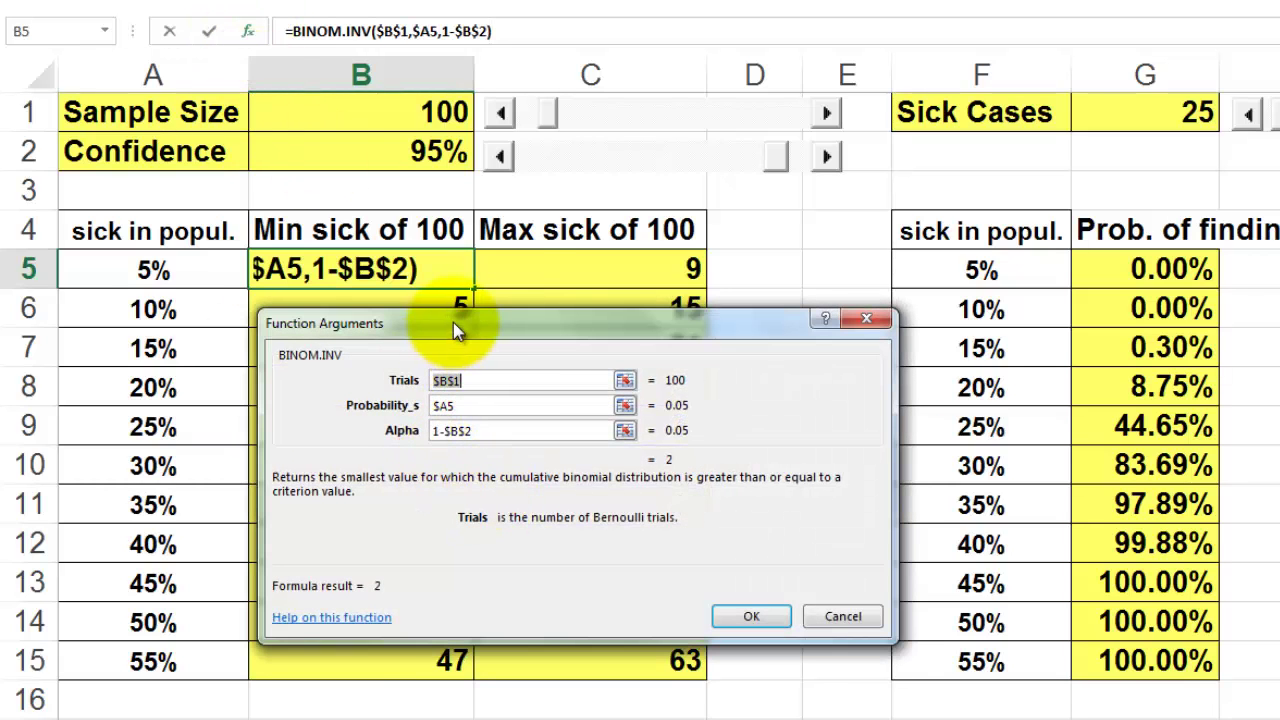
left_click_drag(453, 322, 549, 318)
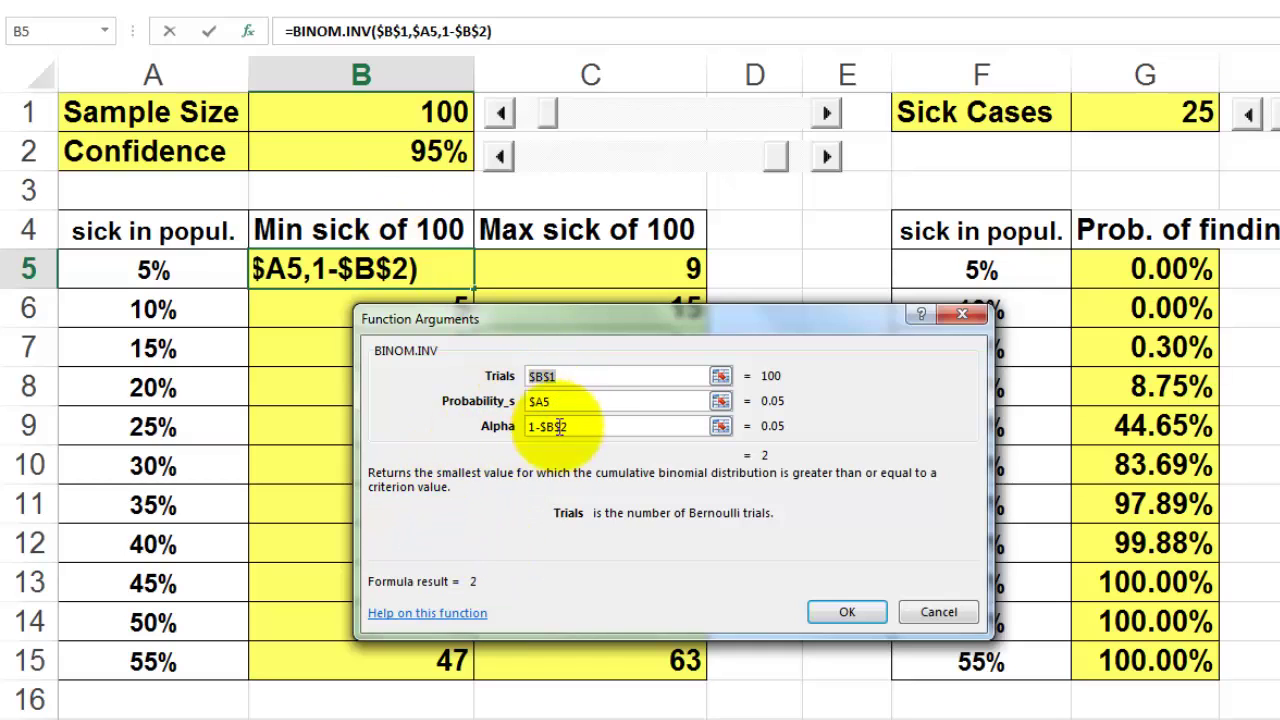
left_click(358, 113)
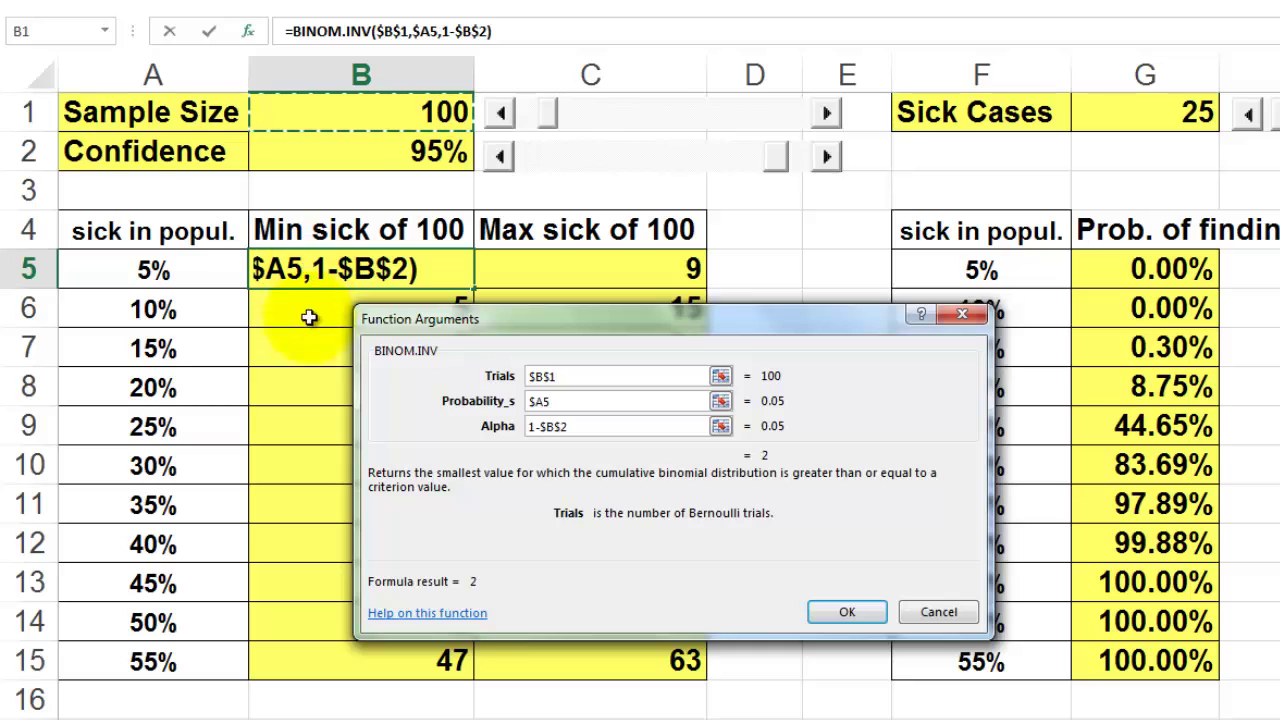
left_click(577, 404)
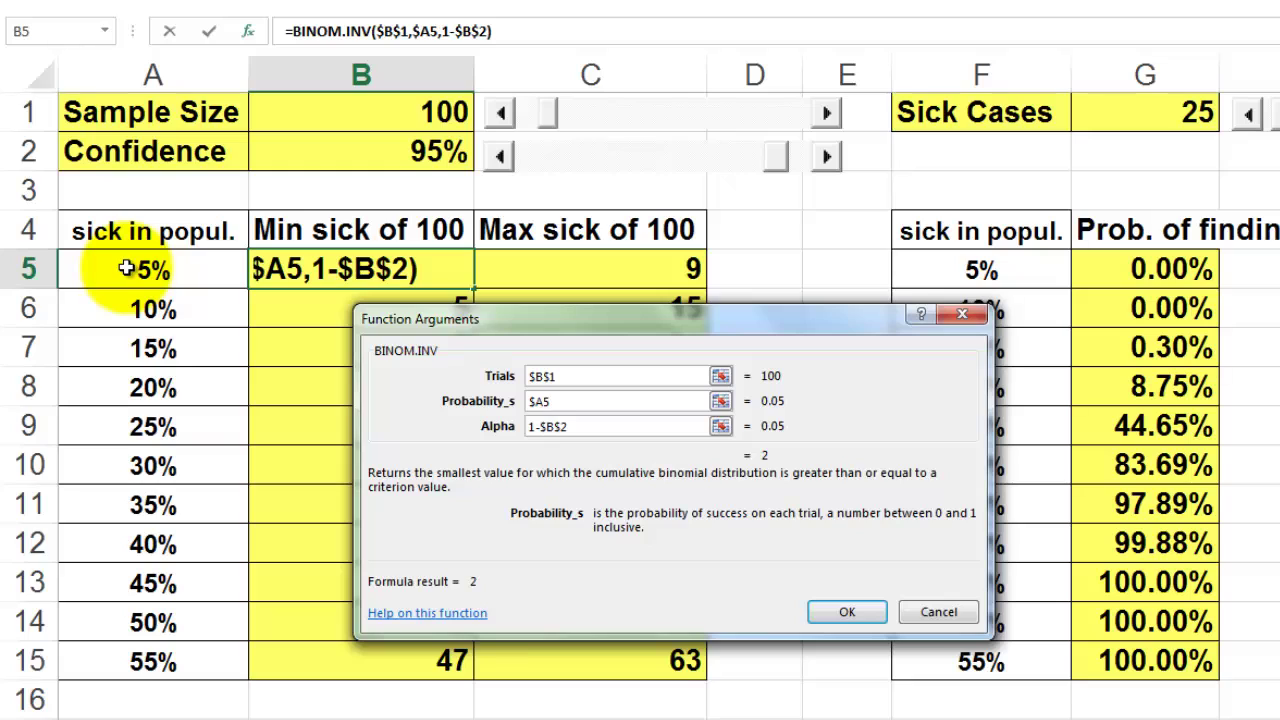
left_click(580, 427)
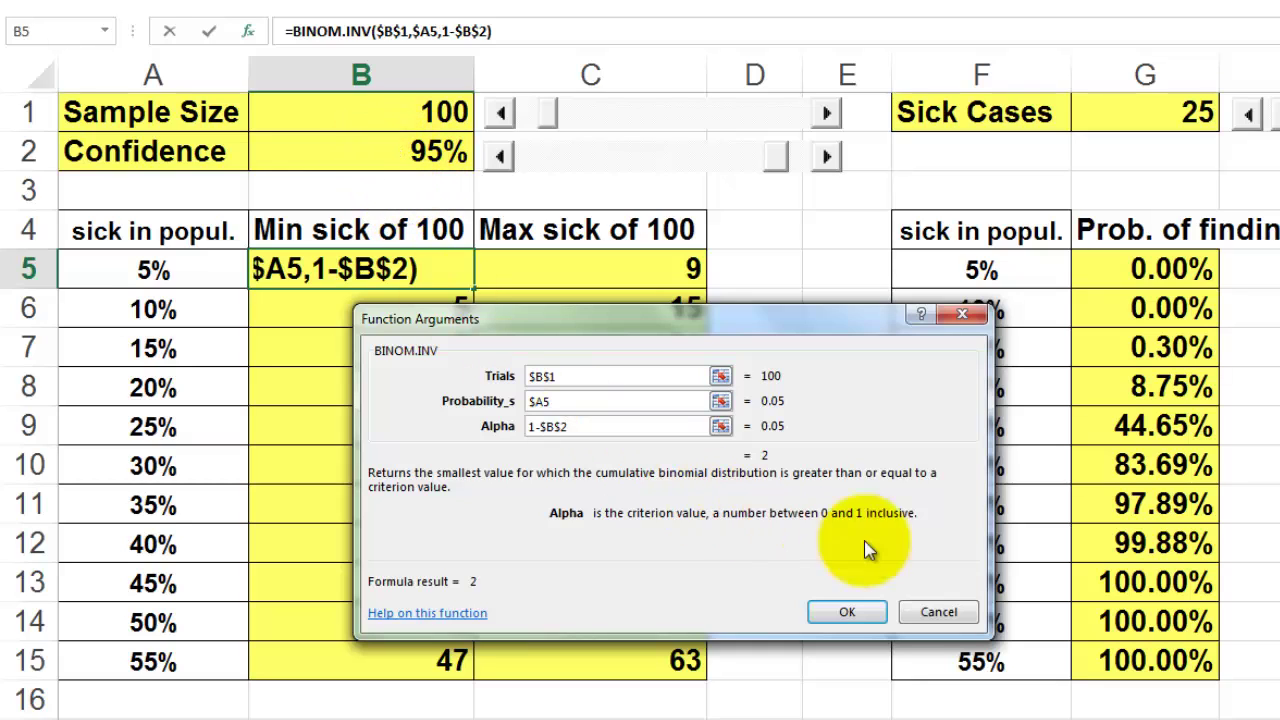
left_click(958, 612)
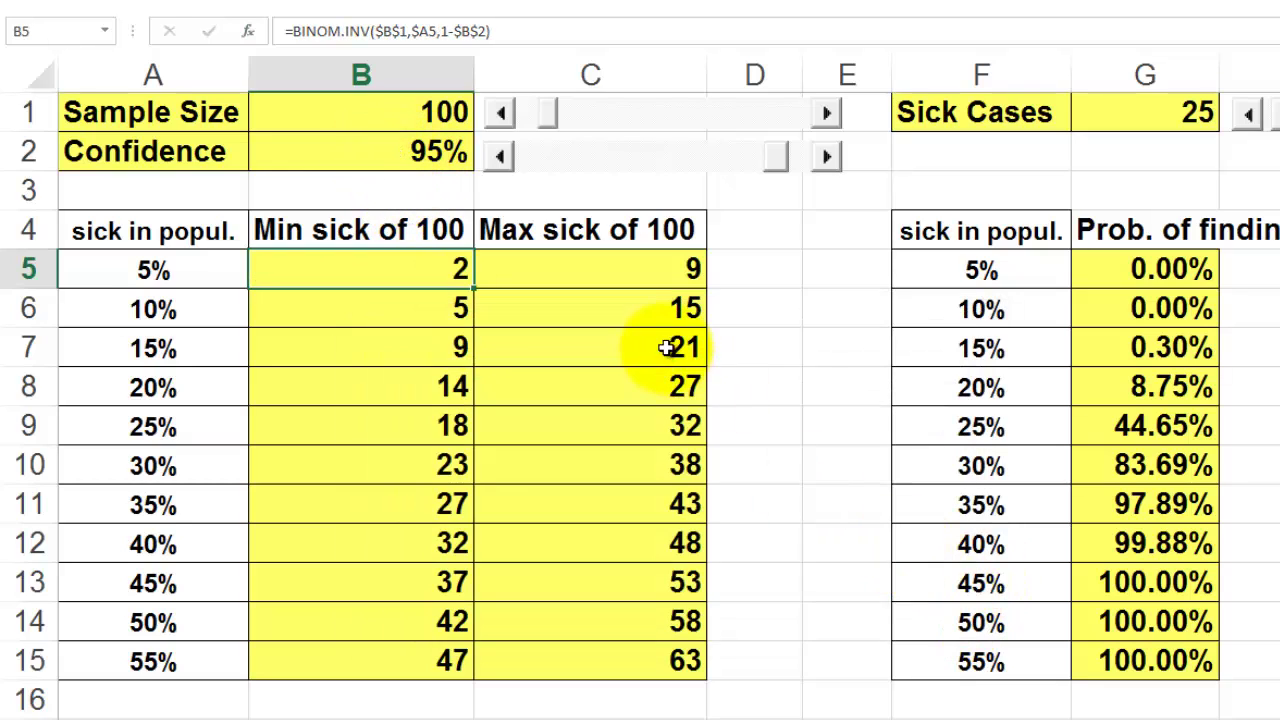
left_click(608, 272)
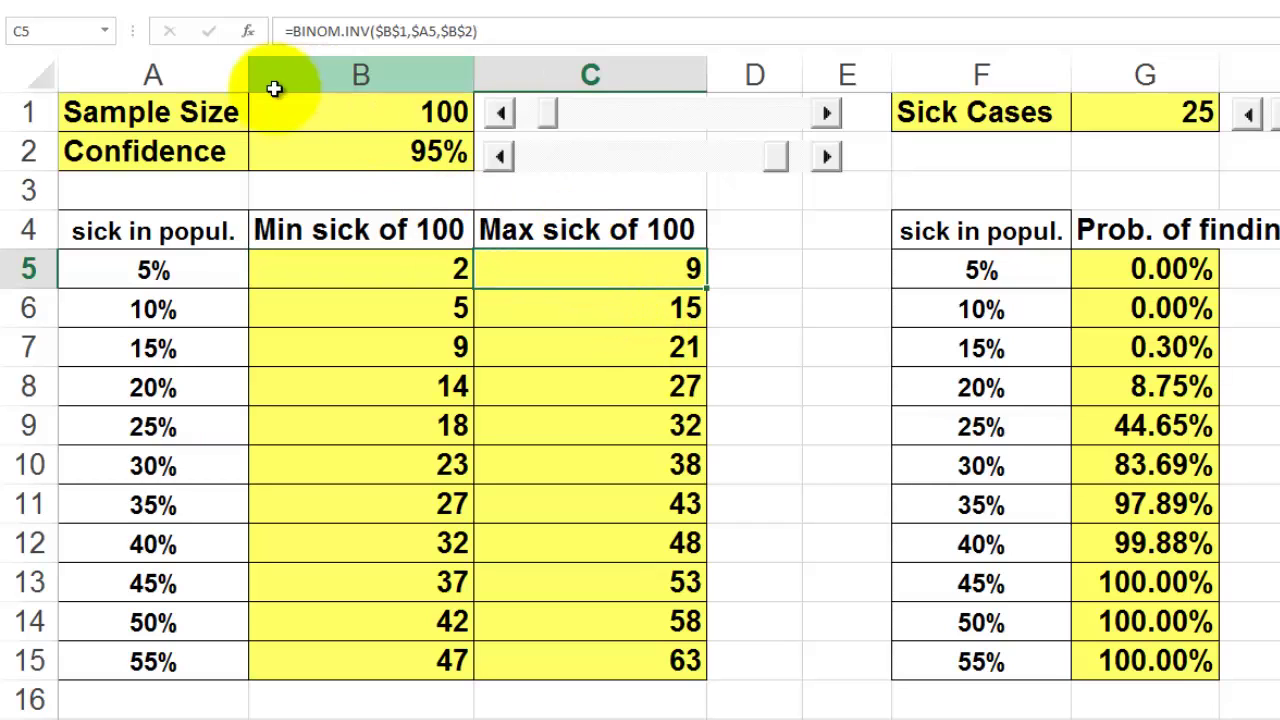
Review C5's BINOM.INV arguments (Trials 100, Probability_s 0.05, Alpha 0.95) and commit it
left_click(248, 31)
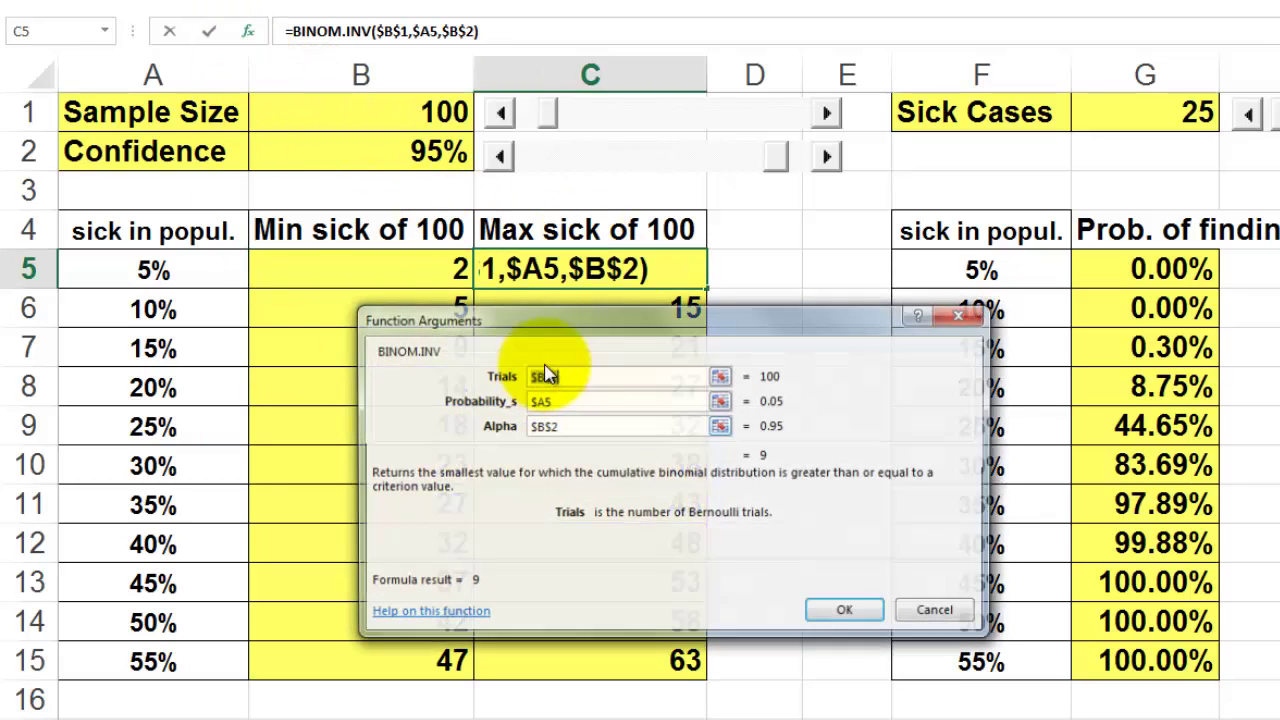
left_click_drag(577, 327, 497, 356)
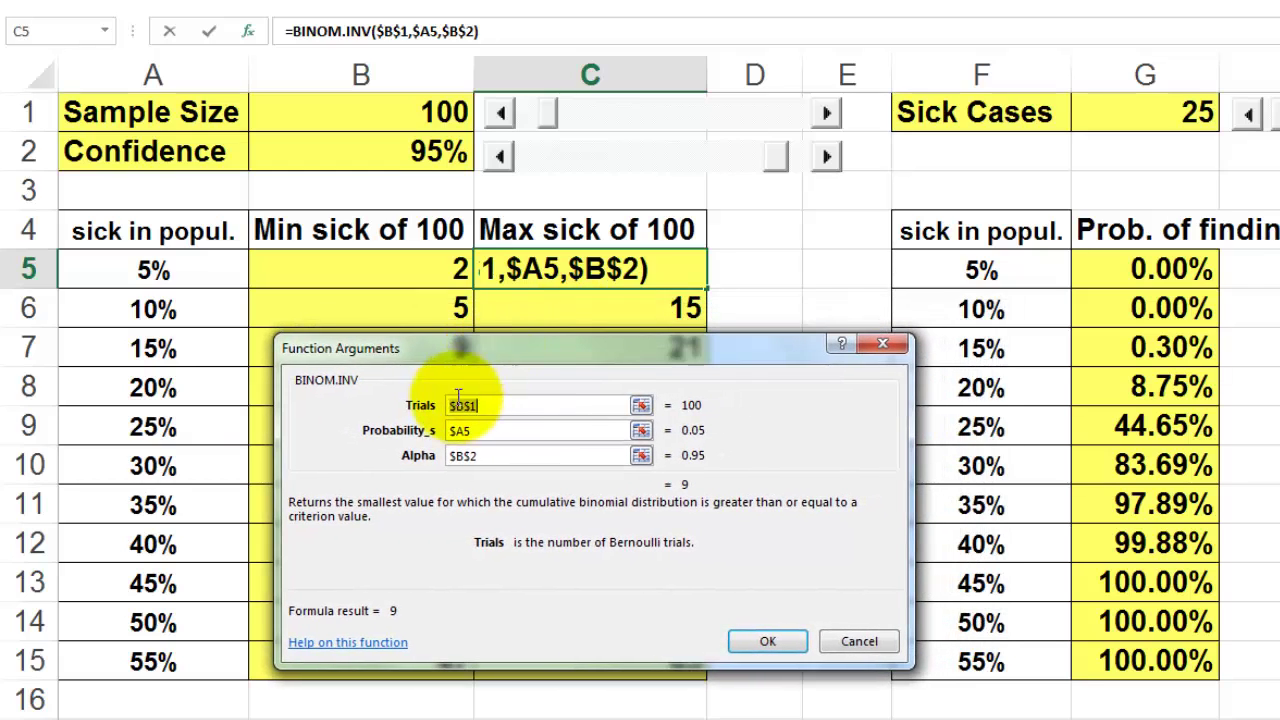
left_click(484, 458)
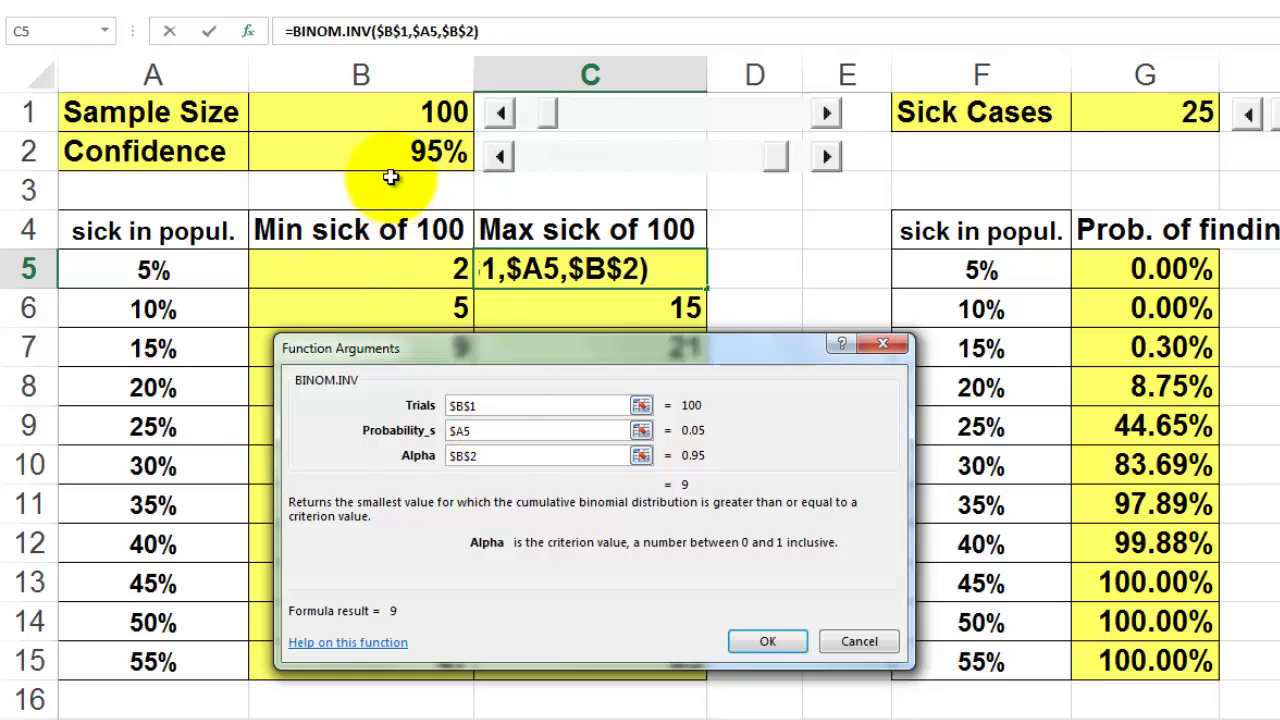
left_click(868, 648)
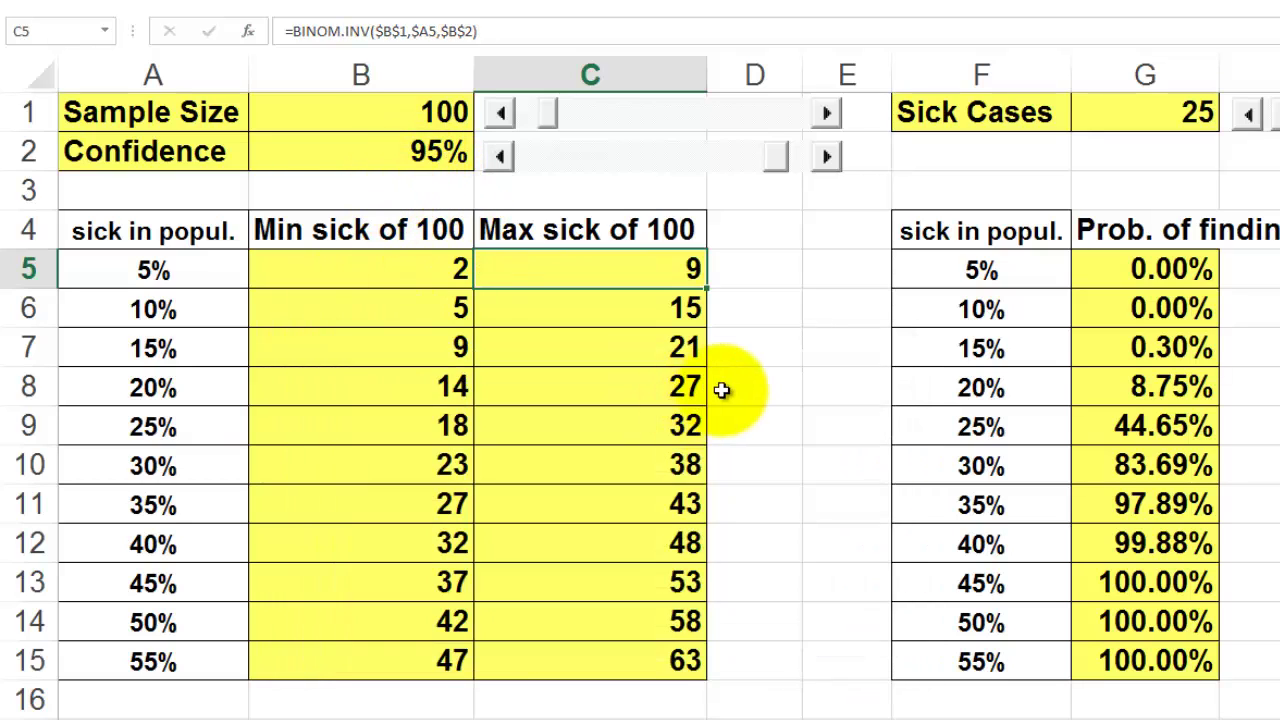
Fill the C5 maximum formula down to C15, then check G1 and G5's BINOM.DIST probability formula
double_click(707, 288)
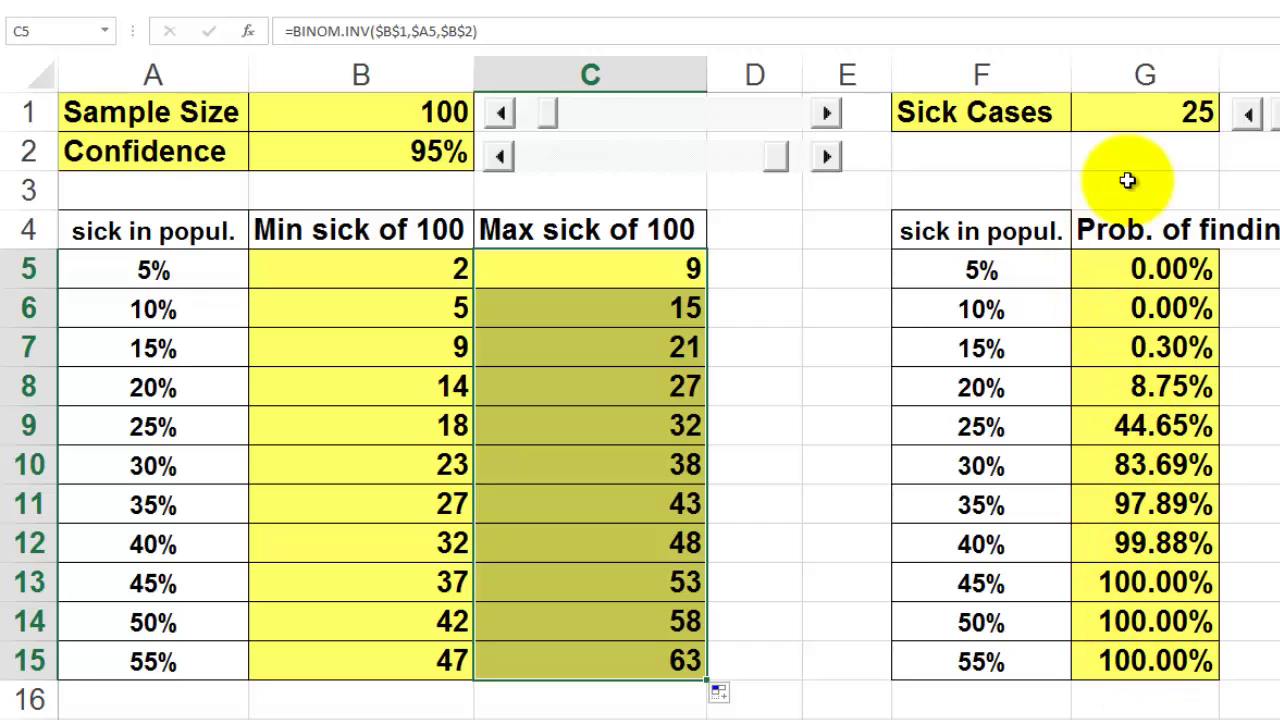
left_click(1159, 115)
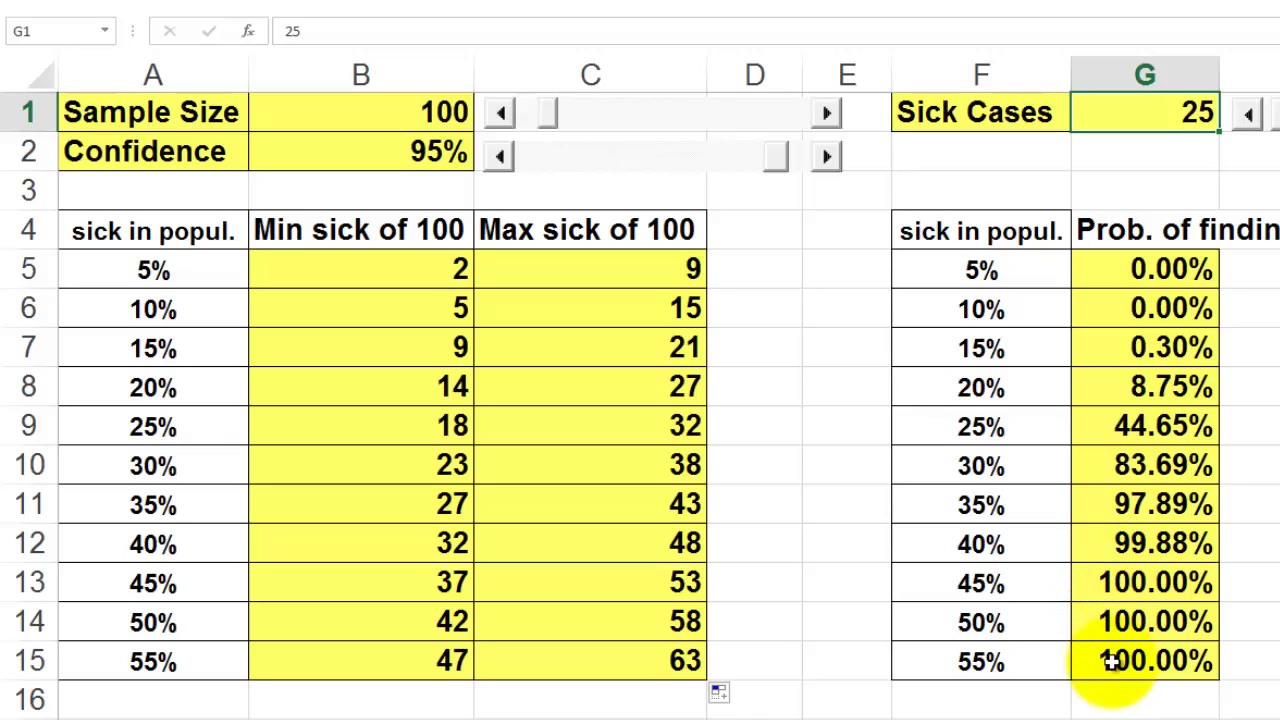
left_click(1137, 269)
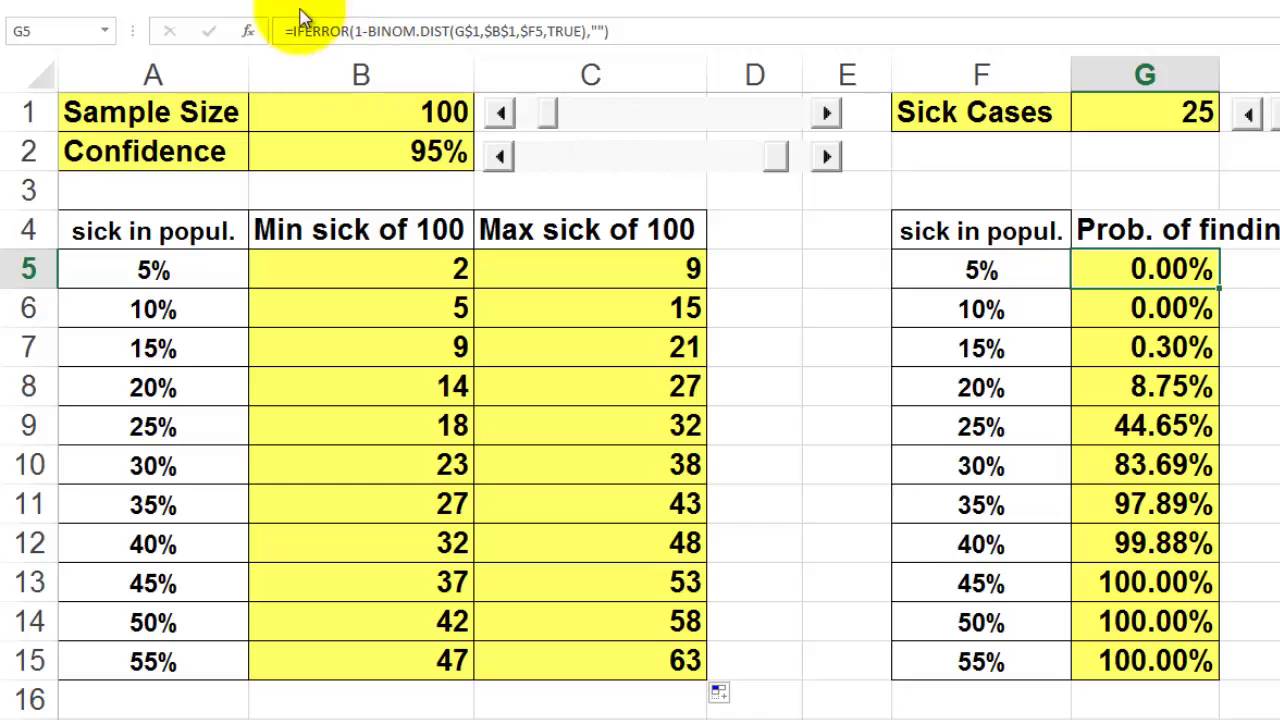
left_click(250, 36)
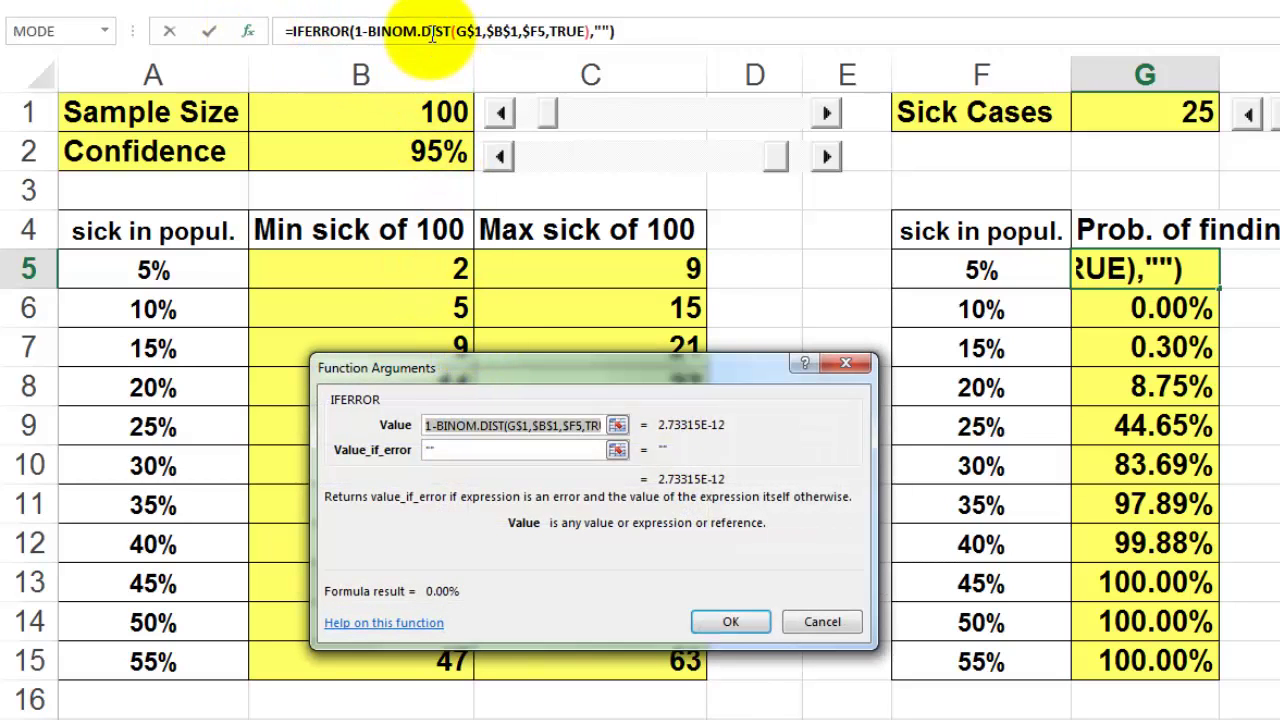
left_click(432, 32)
left_click_drag(627, 377, 1132, 278)
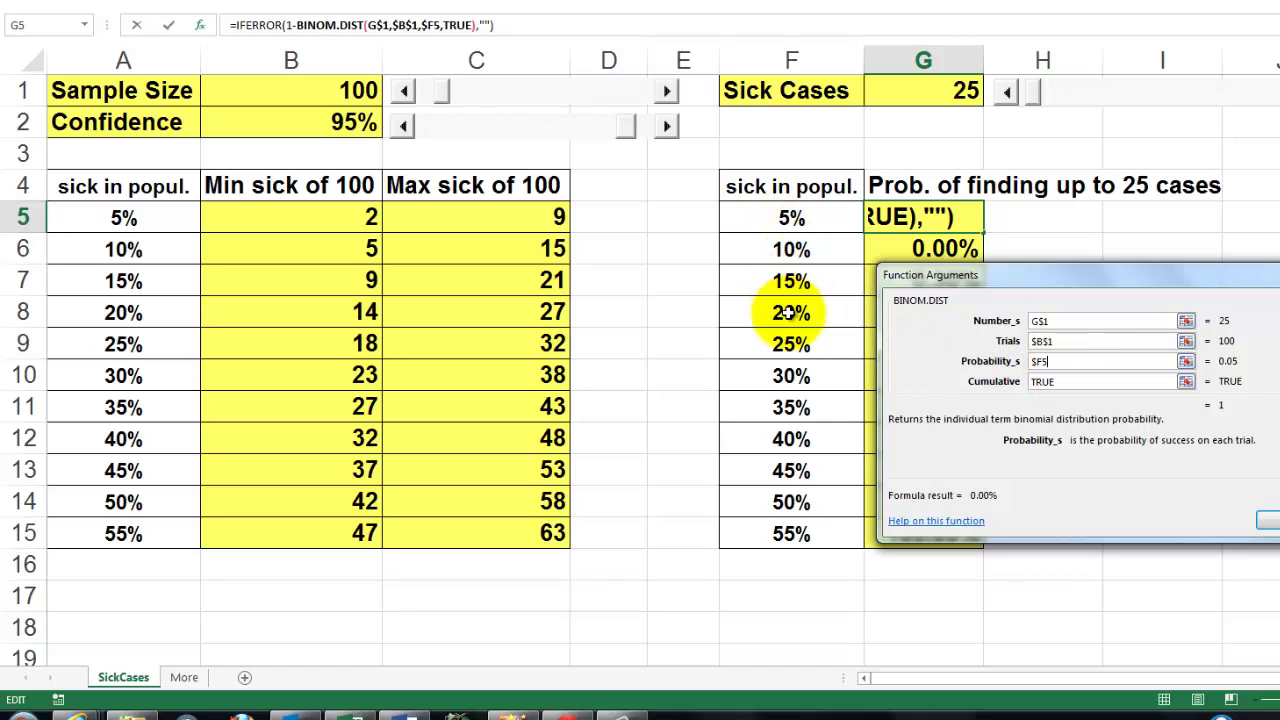
left_click(1062, 383)
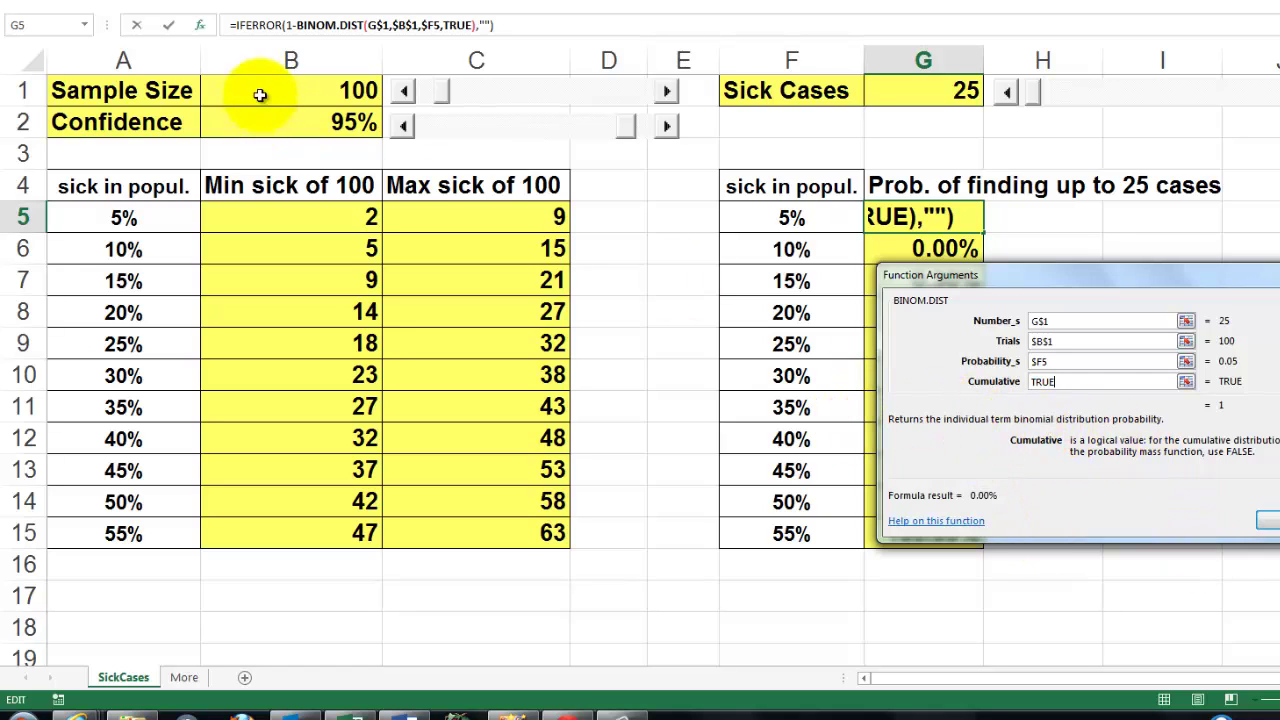
left_click(262, 24)
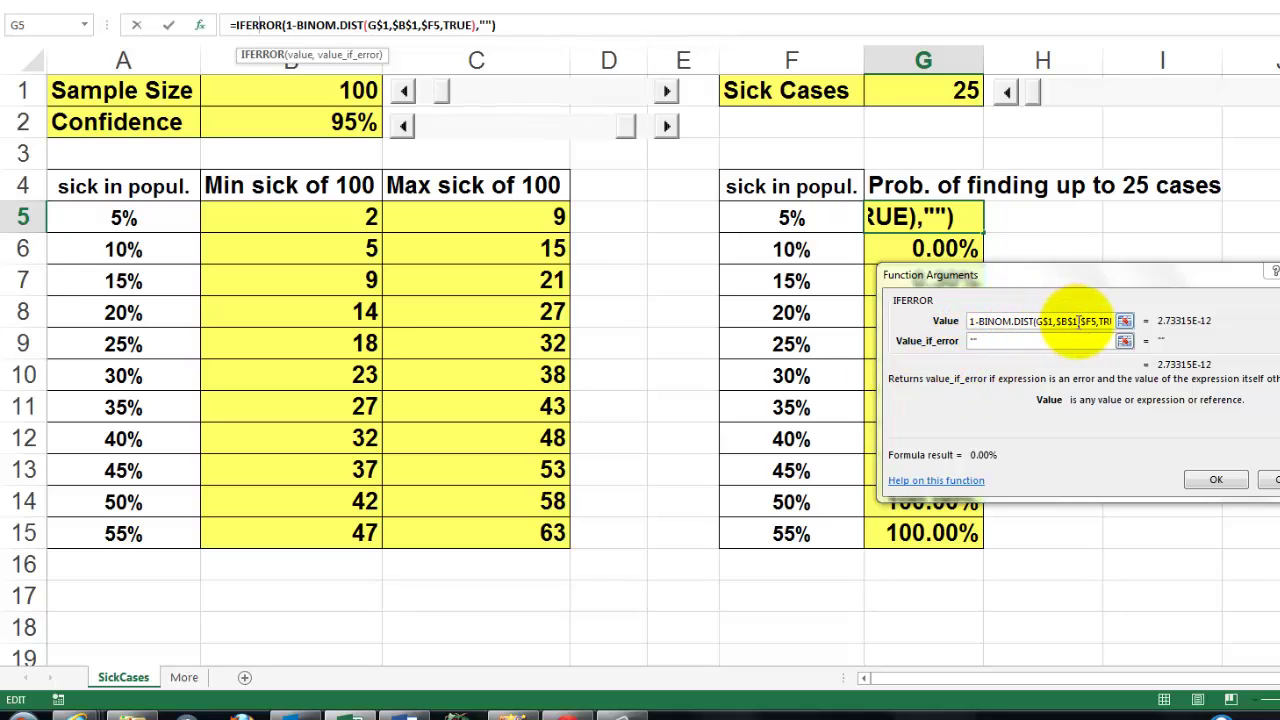
left_click(975, 339)
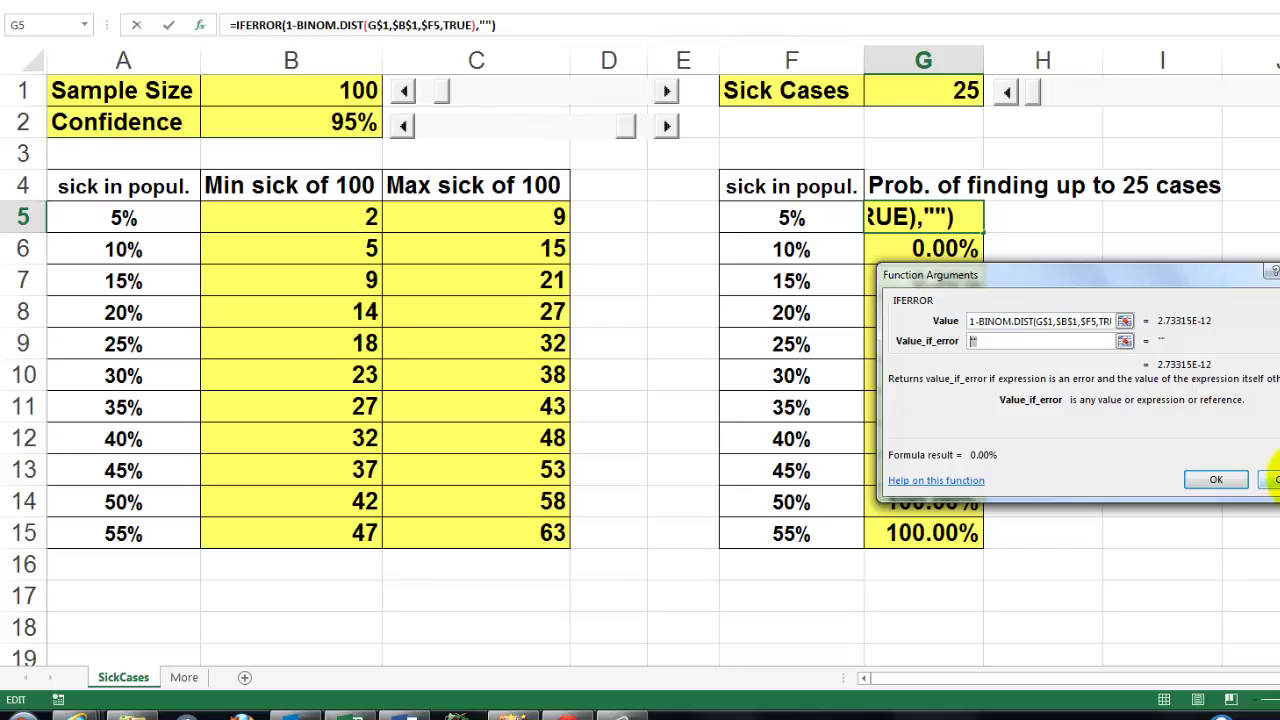
key("Return")
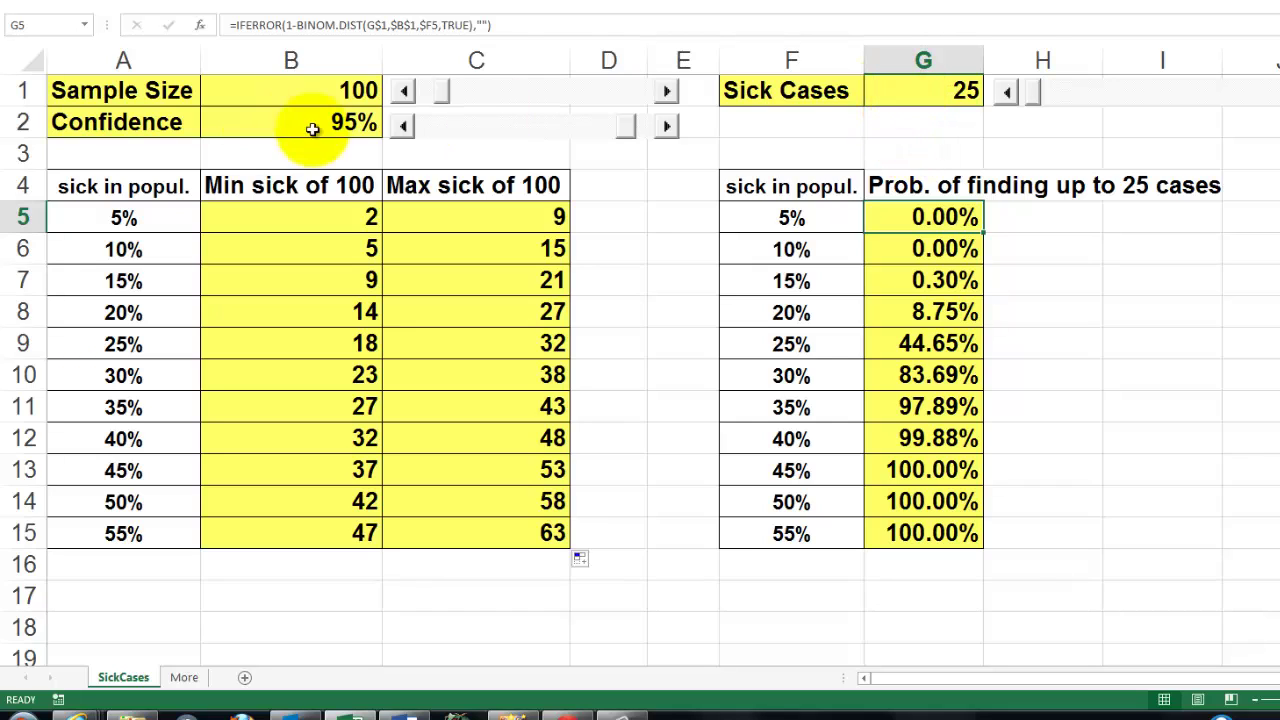
left_click(200, 30)
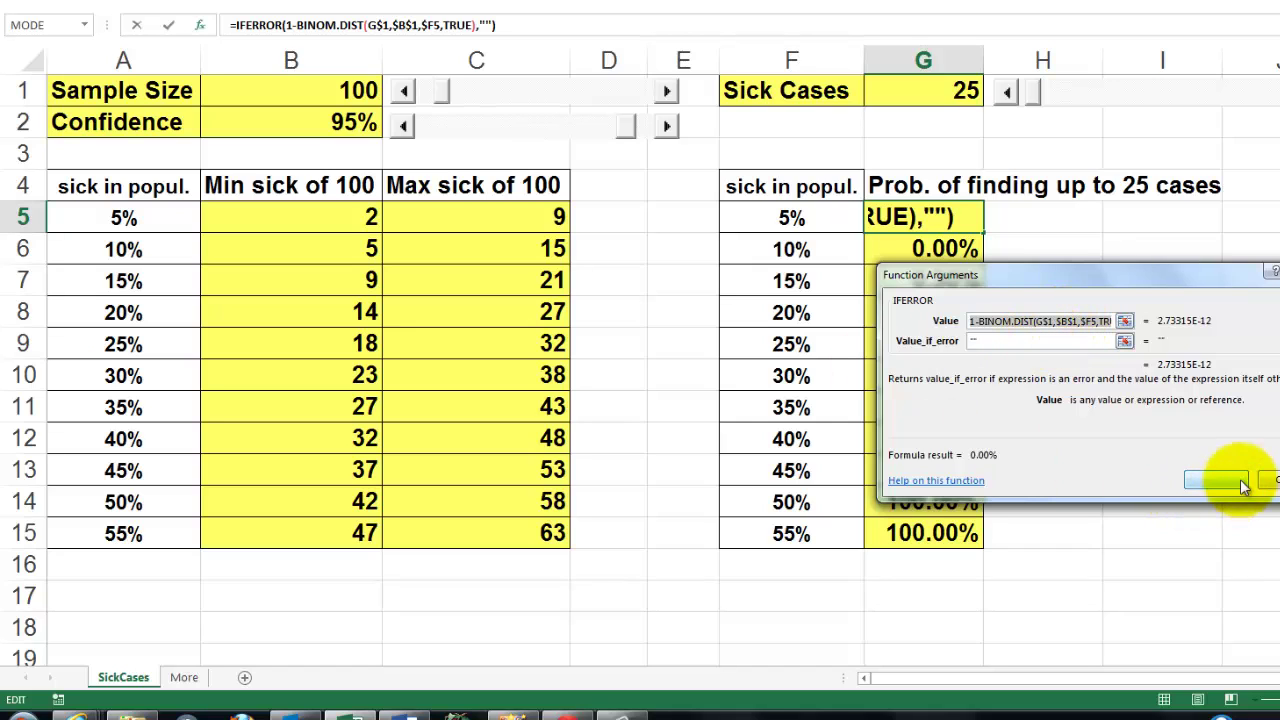
left_click(1274, 480)
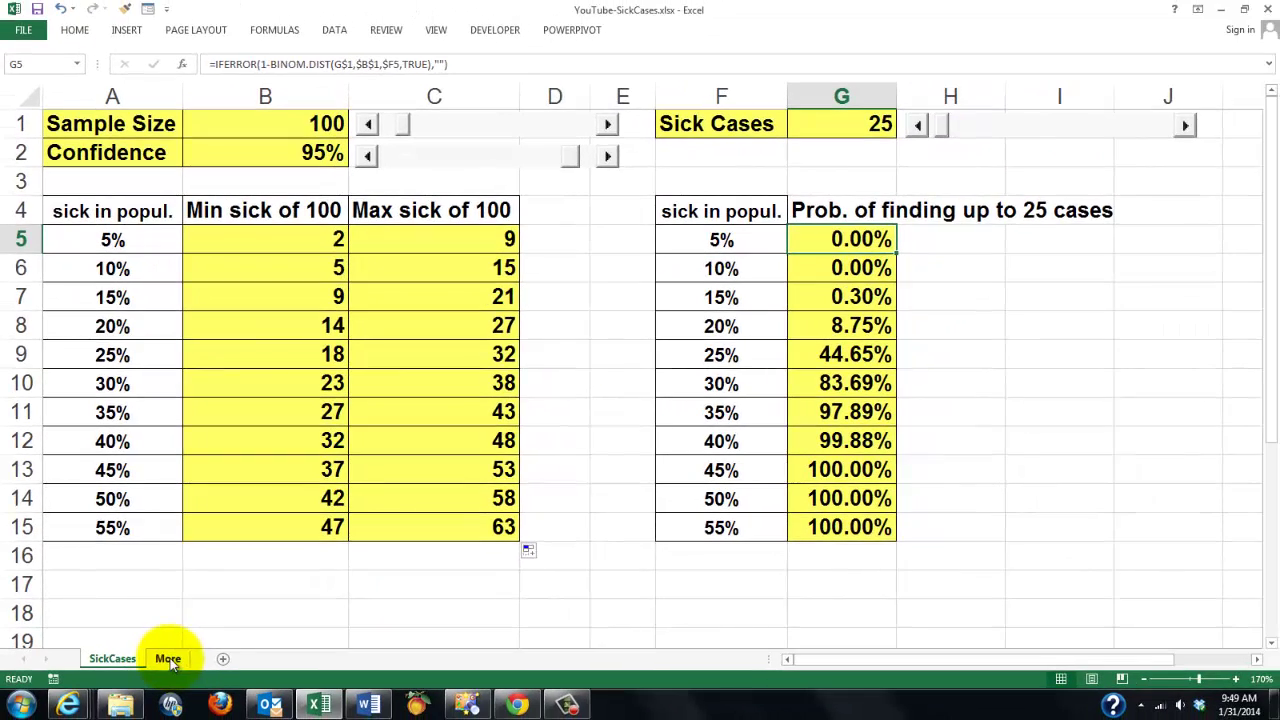
left_click(168, 659)
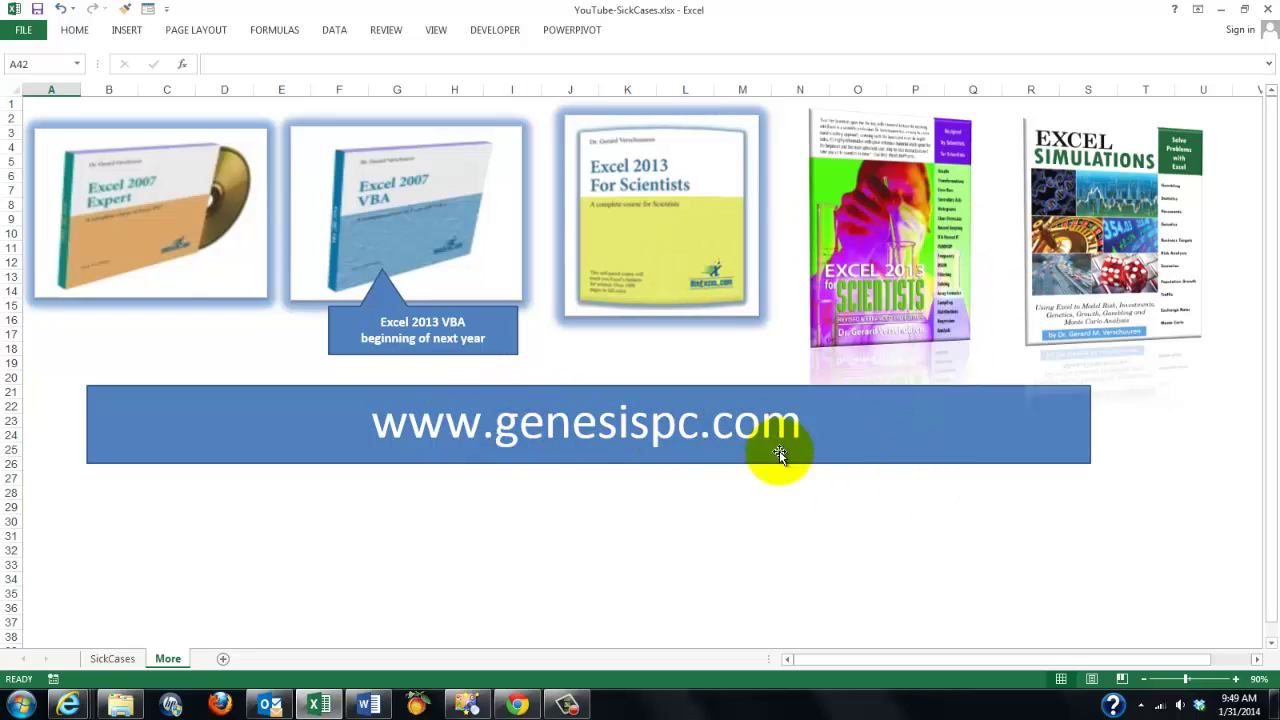
left_click(113, 659)
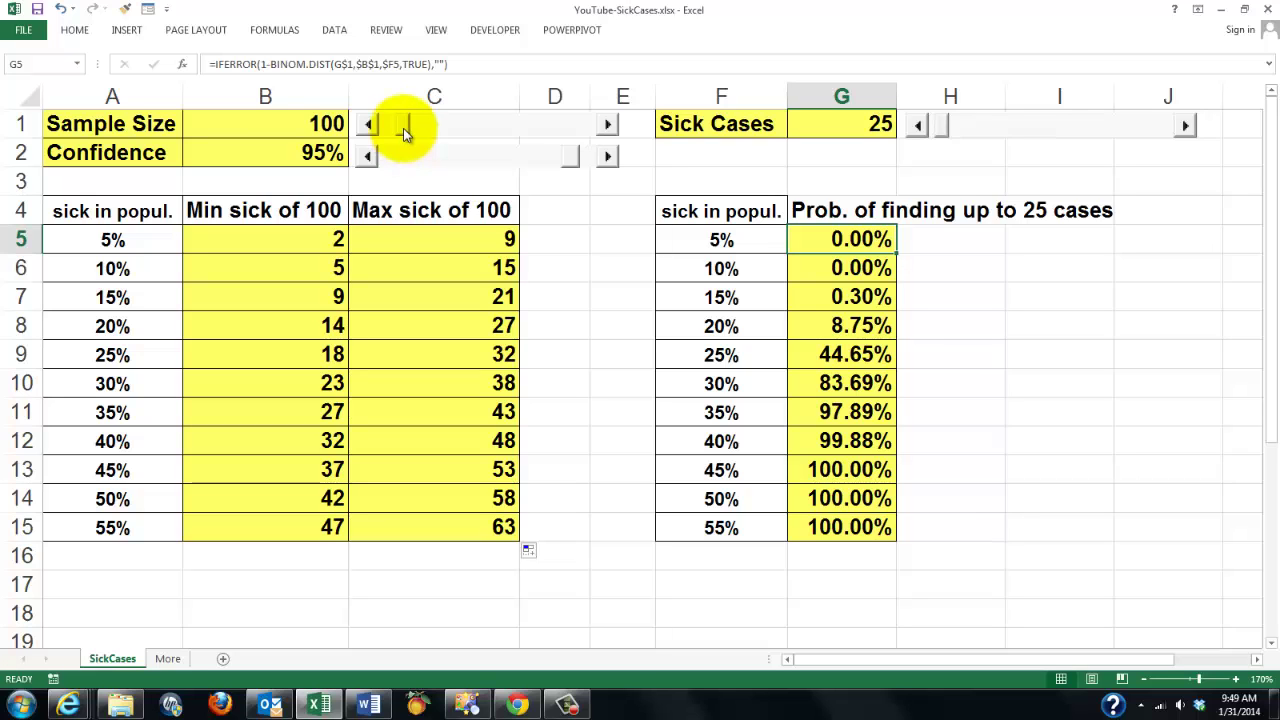
Lower sample size to 50 and sick cases to 6, then raise sample size to 125
left_click_drag(405, 133, 392, 133)
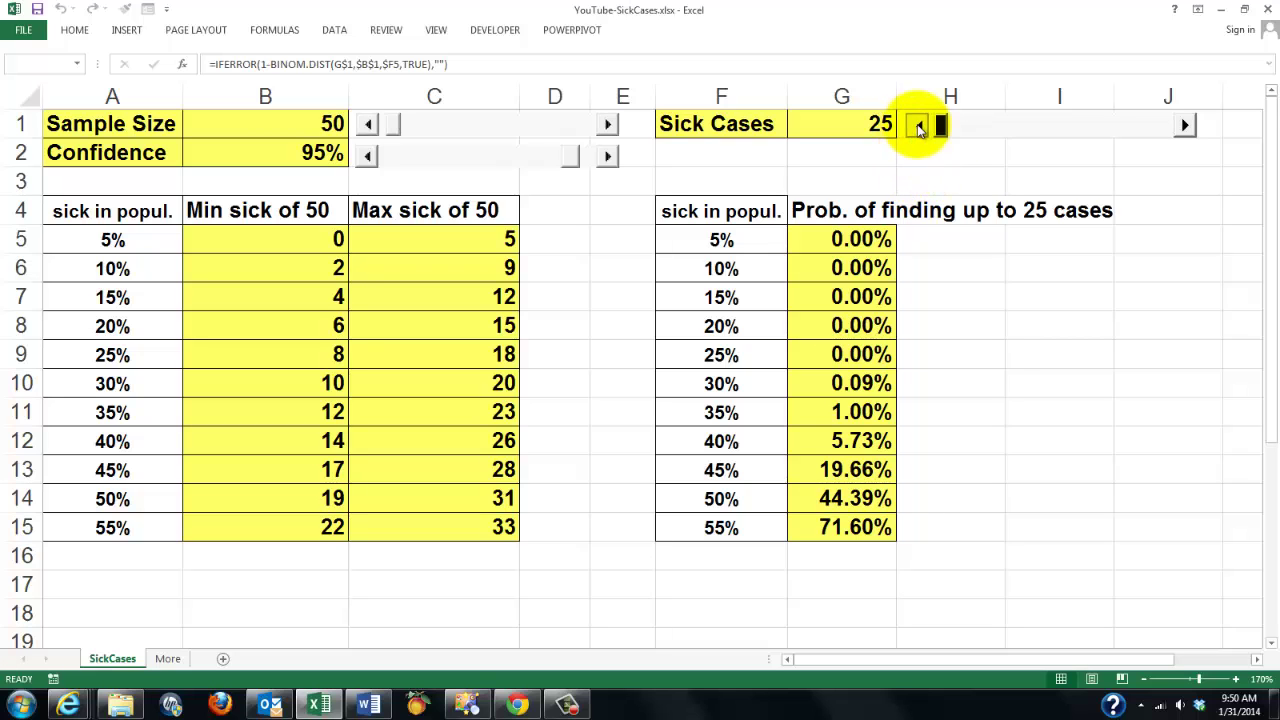
left_click_drag(919, 124, 921, 127)
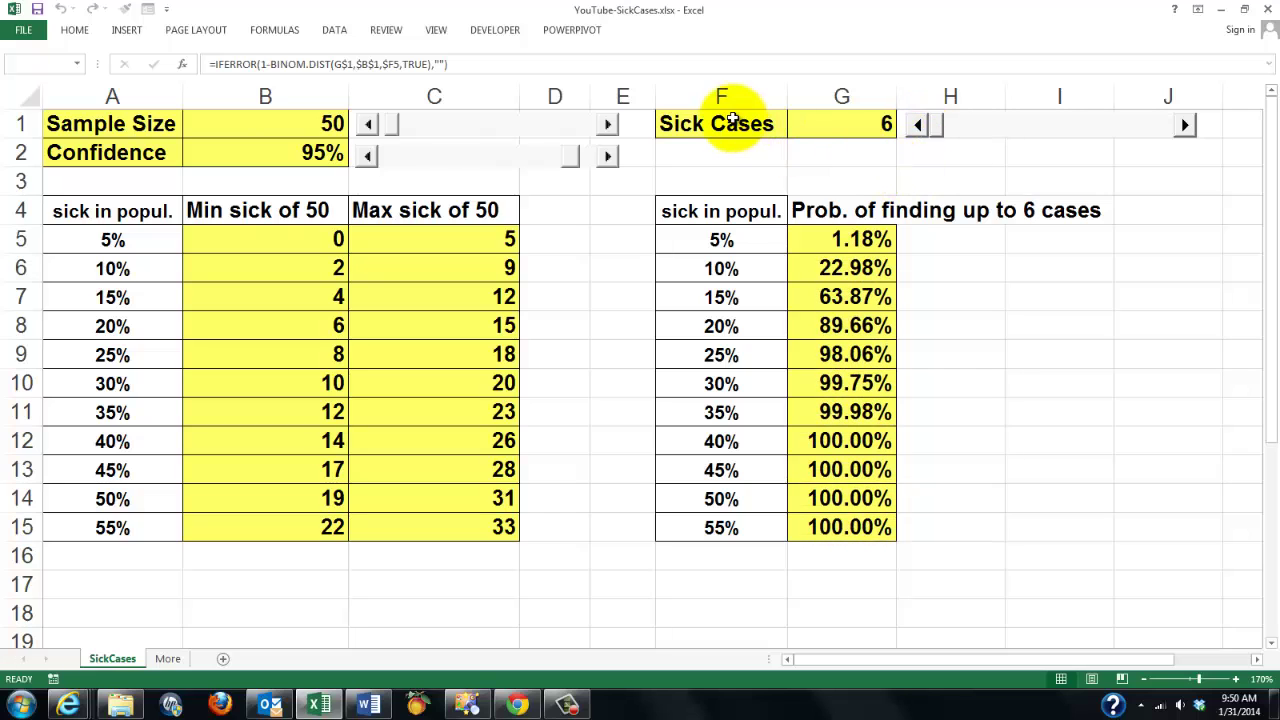
left_click(588, 133)
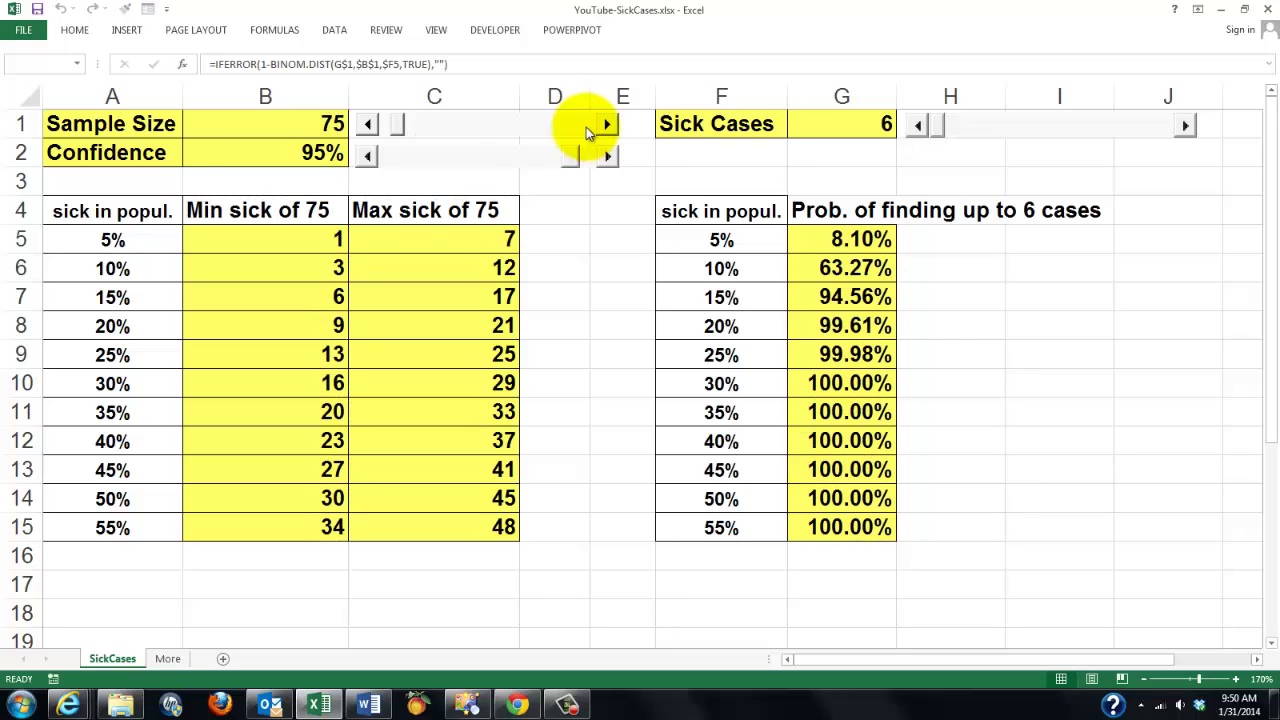
left_click(588, 133)
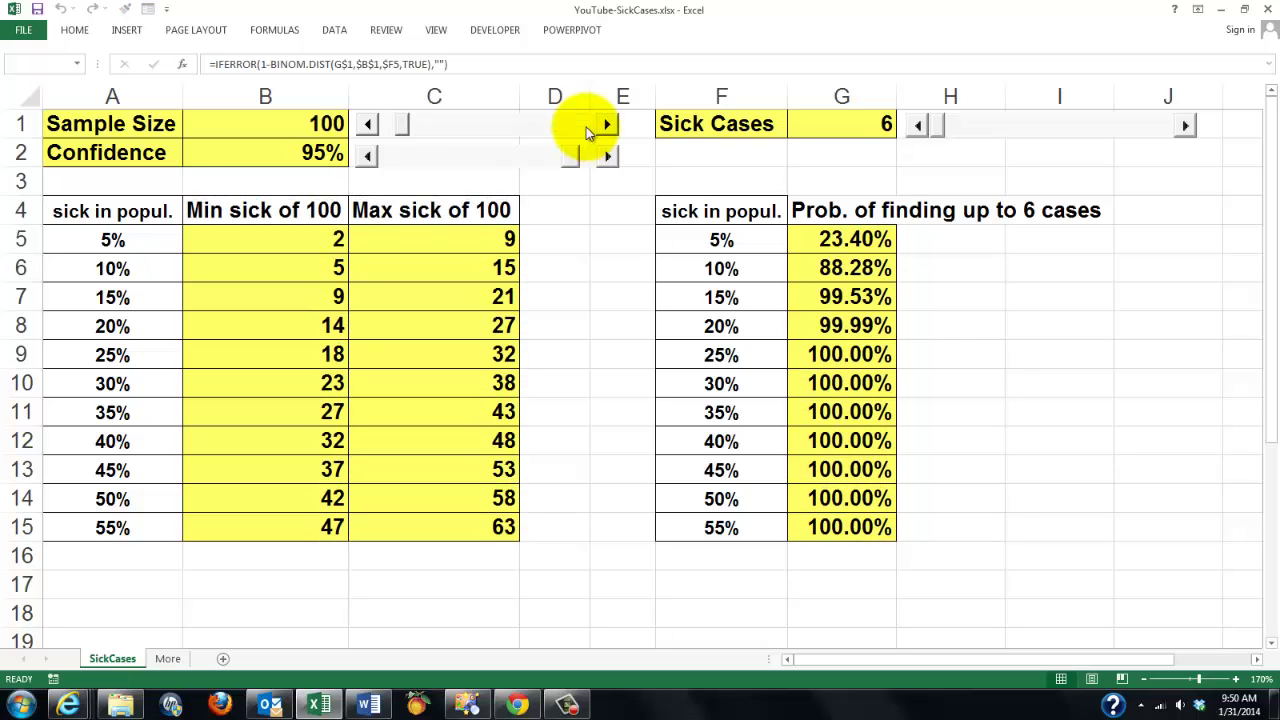
left_click(588, 133)
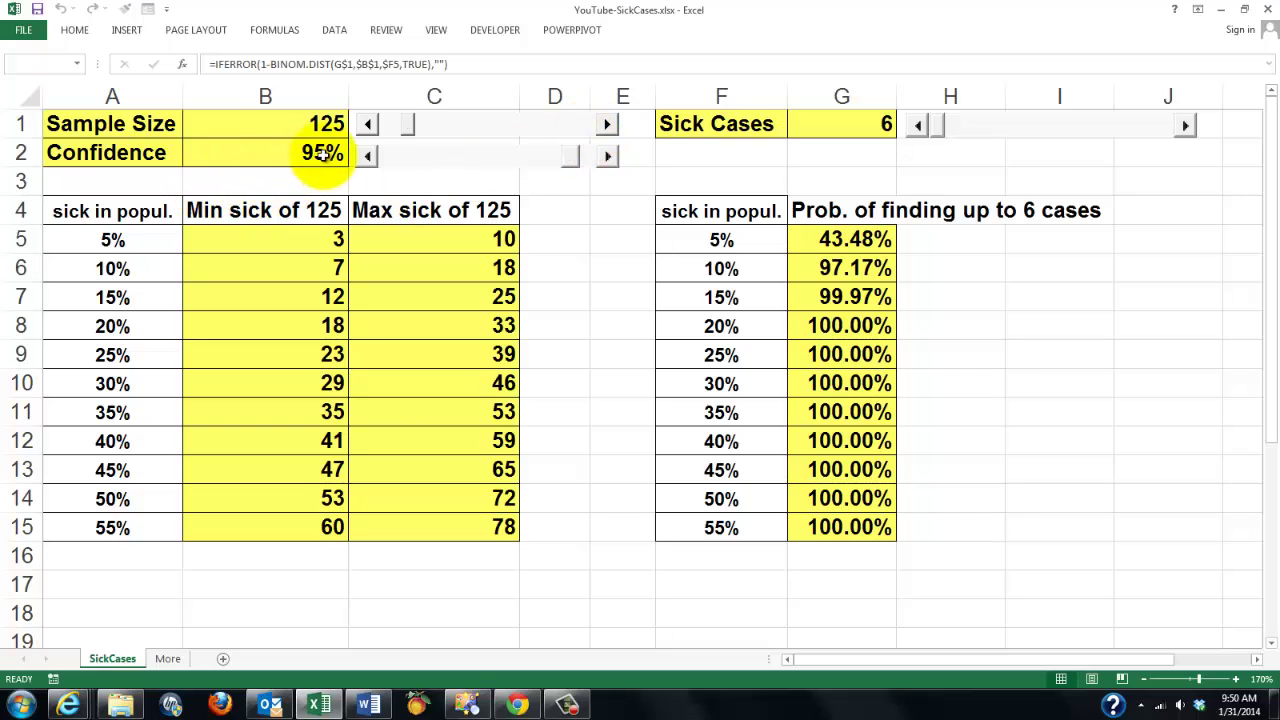